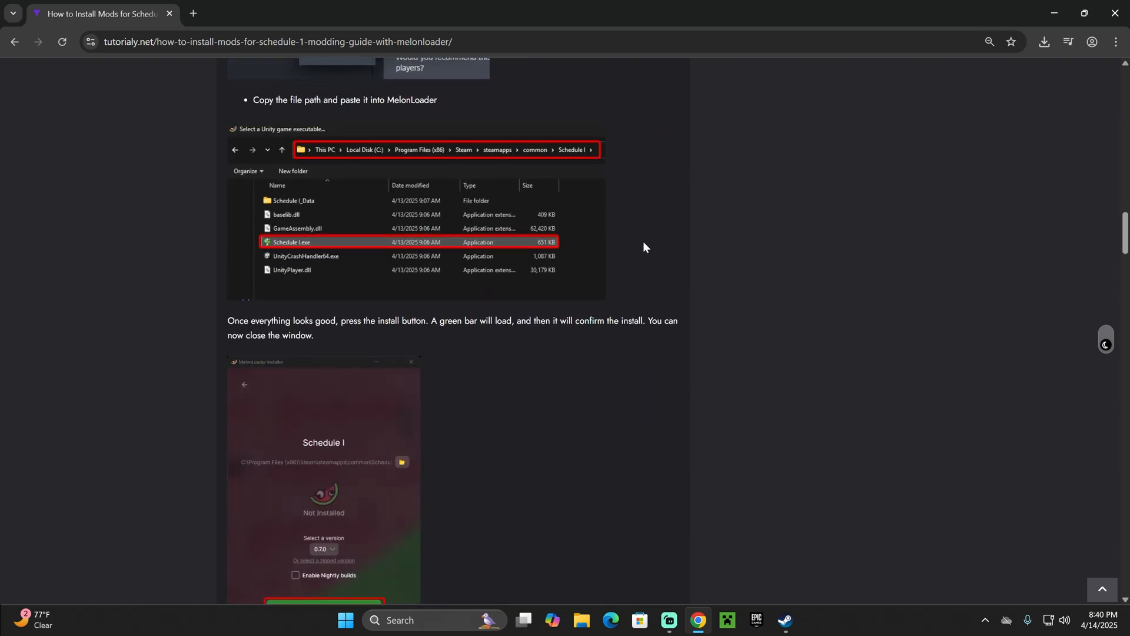
Step: Go to the guide's Step 1: Install MelonLoader section and open the linked MelonLoader Wiki page
scroll(648, 231, "up", 12)
scroll(640, 228, "up", 20)
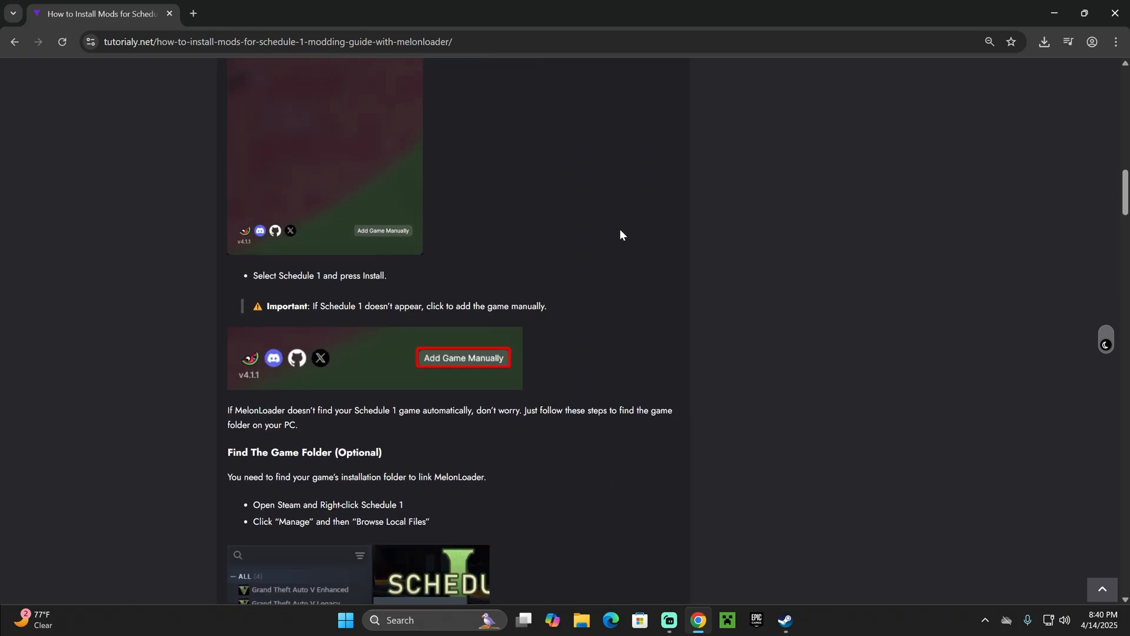
scroll(632, 196, "up", 3)
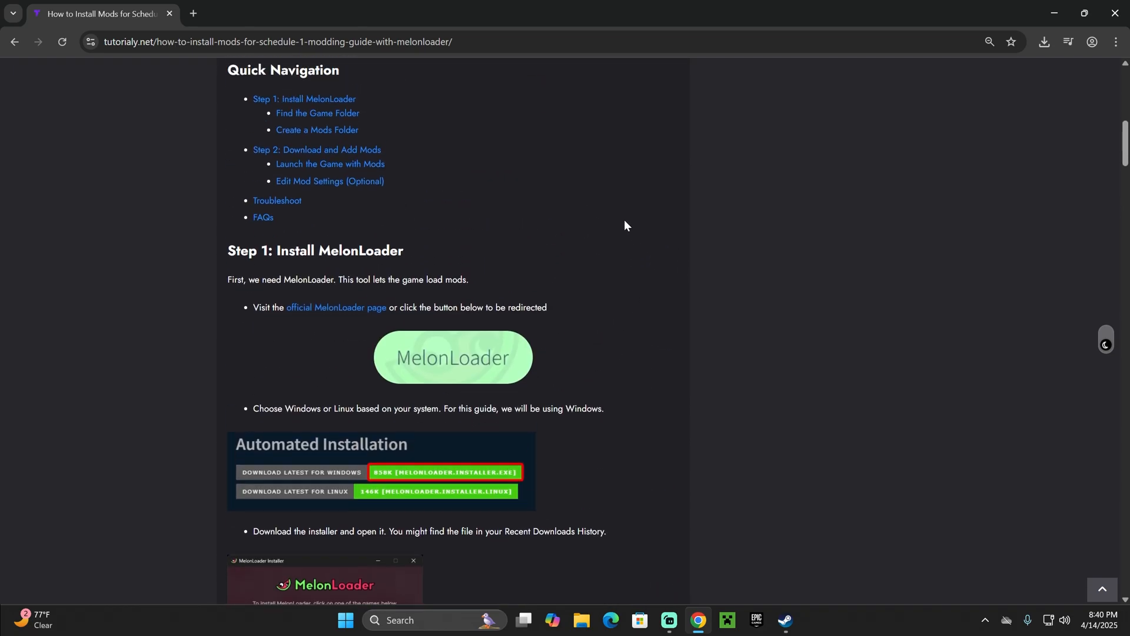
left_click(342, 181)
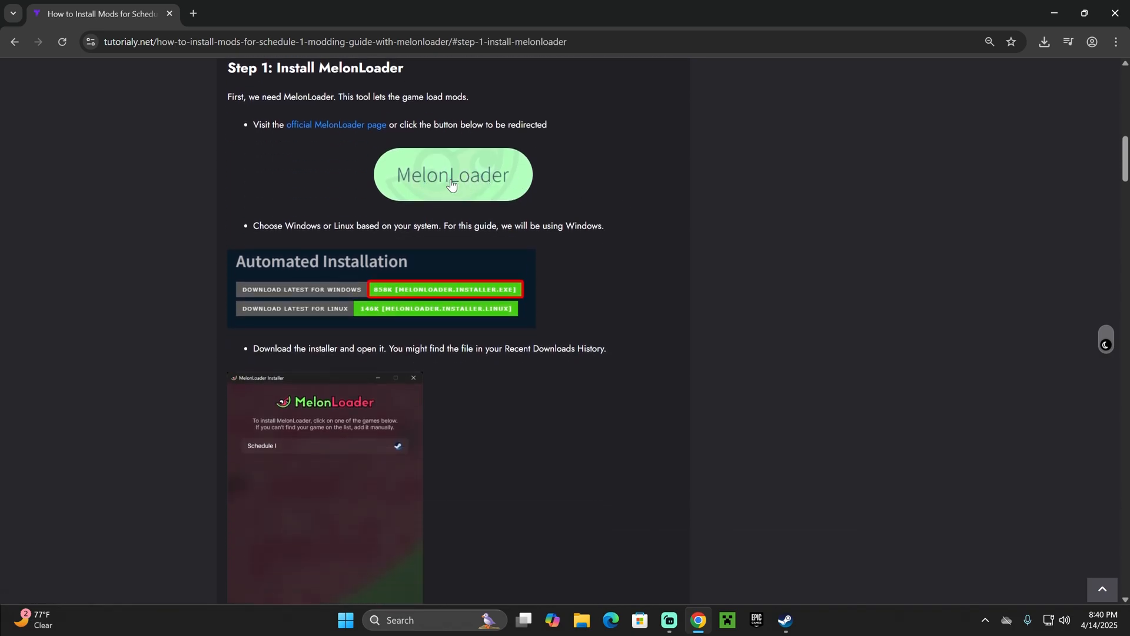
left_click(451, 184)
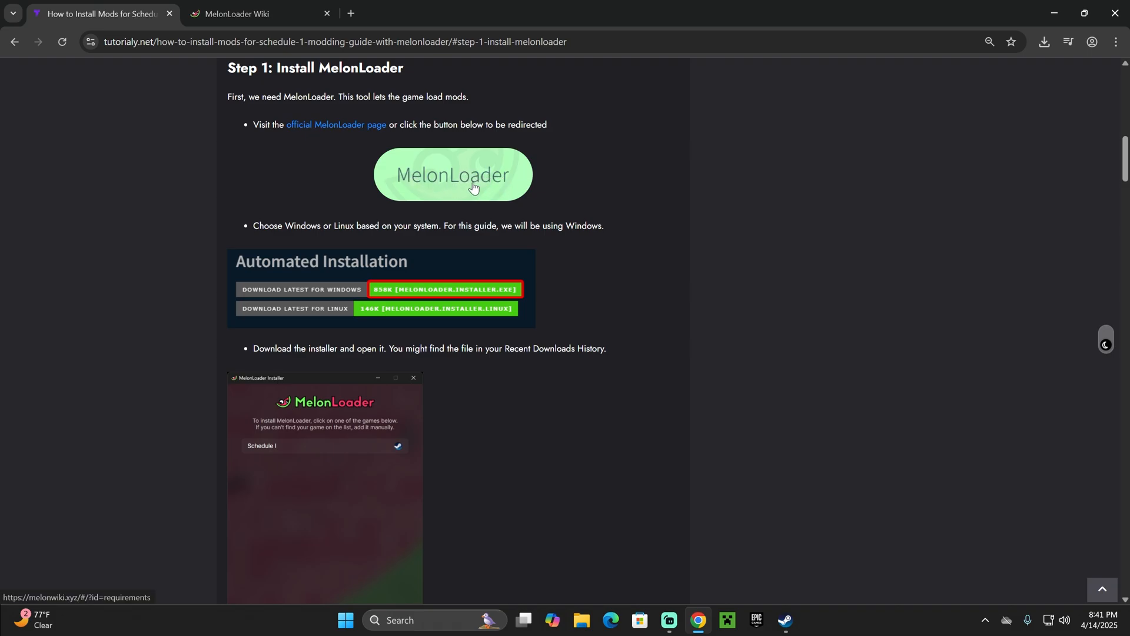
left_click(251, 15)
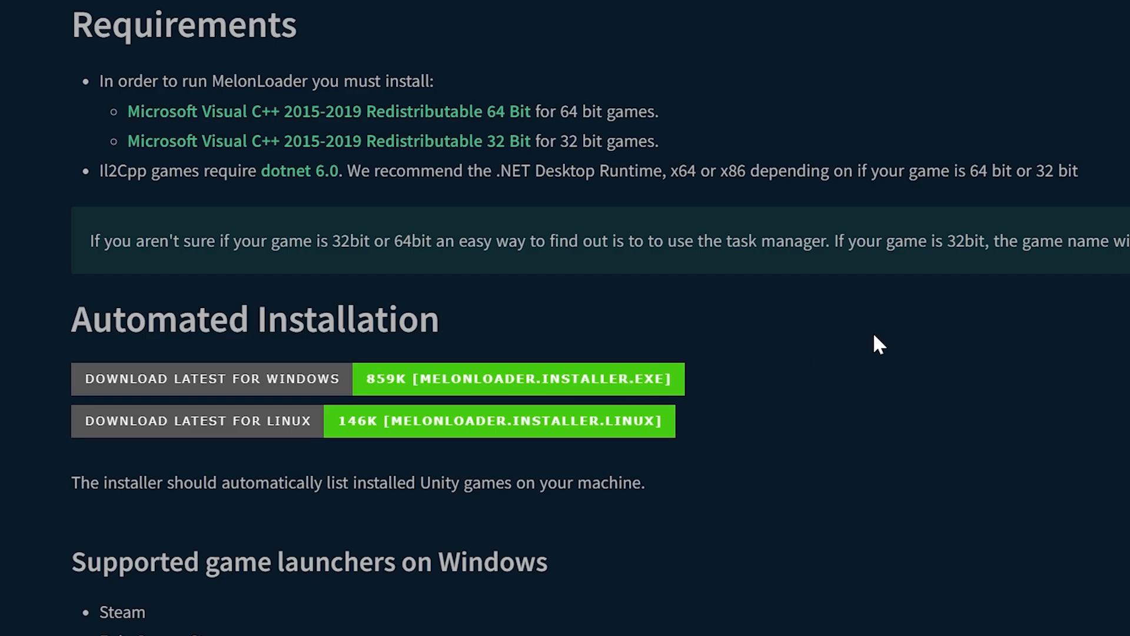
Step: Place the downloaded MelonLoader.Installer.exe on the desktop and launch it
left_click(1045, 42)
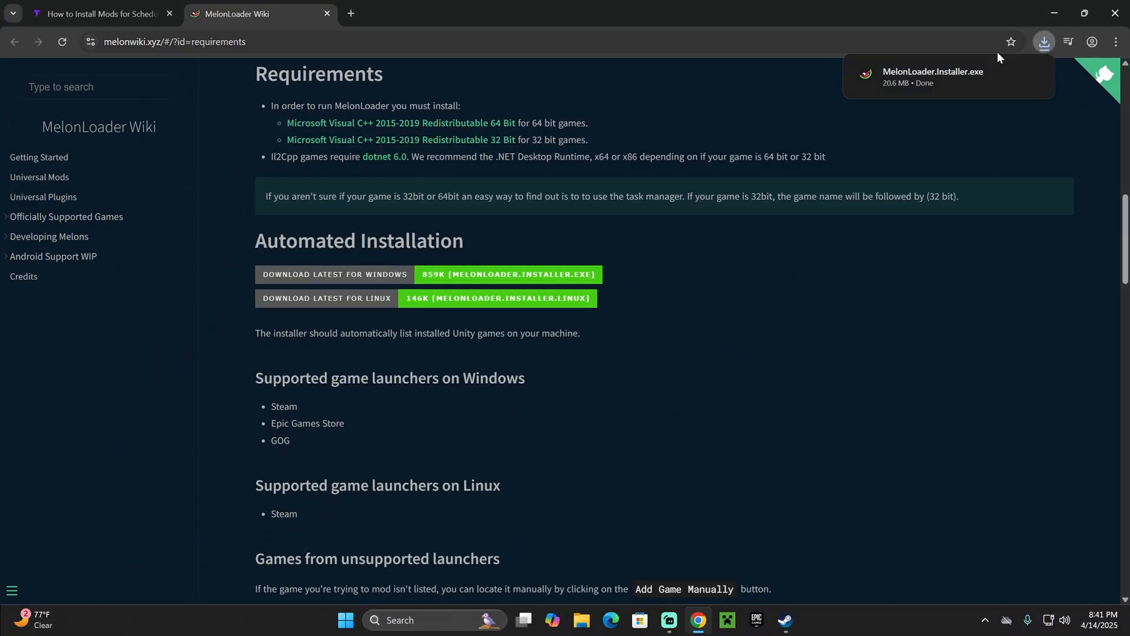
left_click_drag(842, 13, 453, 283)
left_click(513, 315)
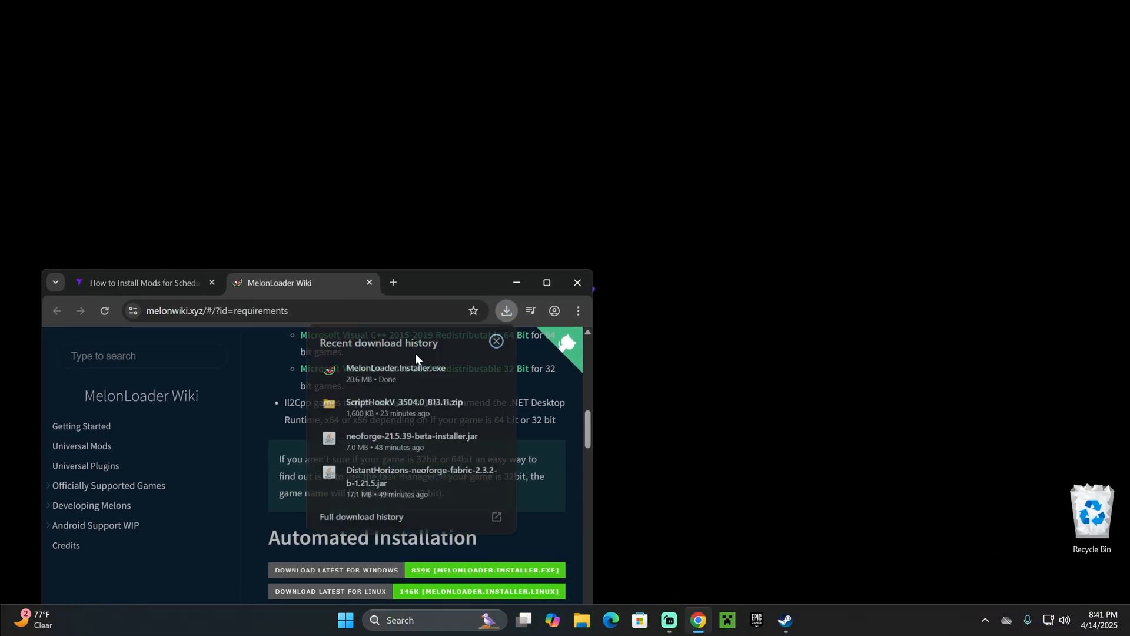
left_click_drag(378, 377, 525, 269)
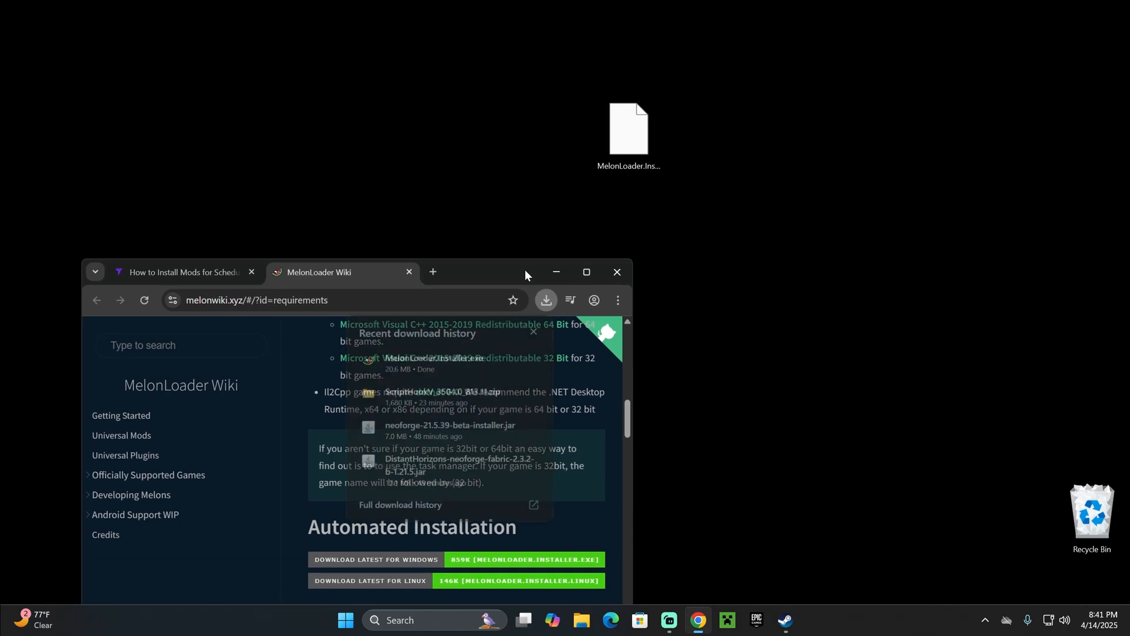
left_click(559, 267)
left_click_drag(627, 133, 514, 241)
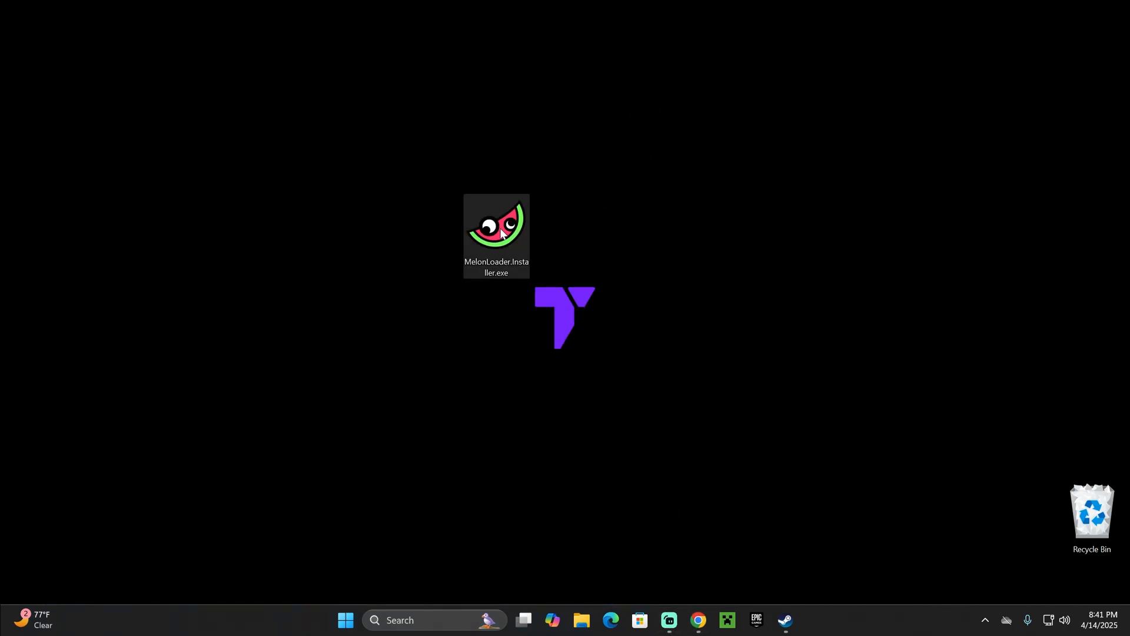
double_click(523, 247)
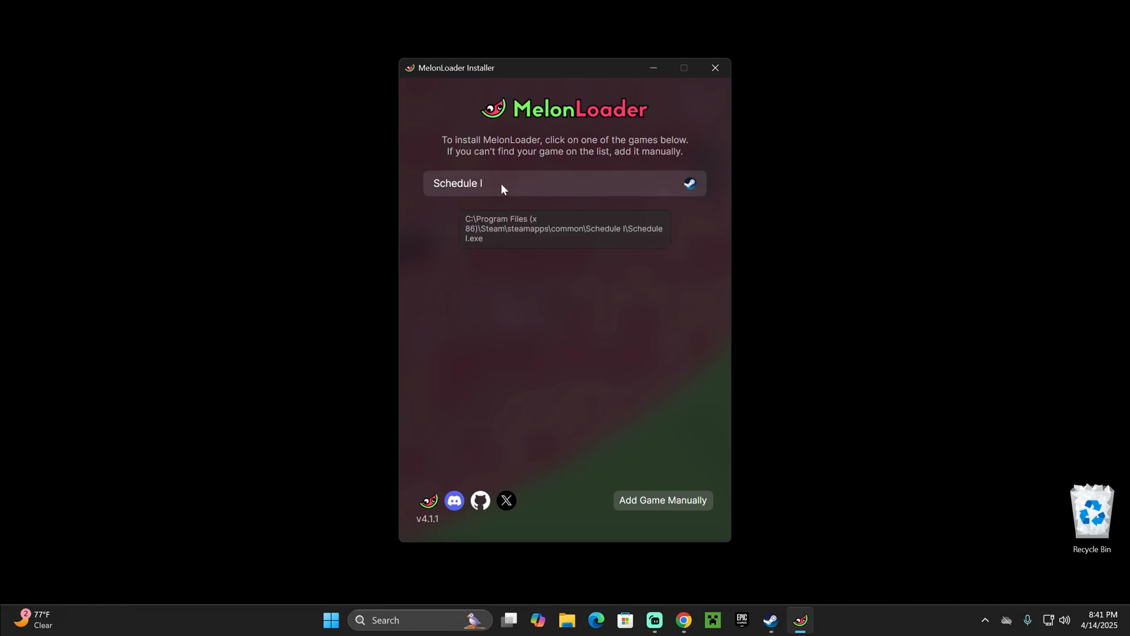
Step: Switch to Steam and browse the local files of Schedule I
left_click(773, 620)
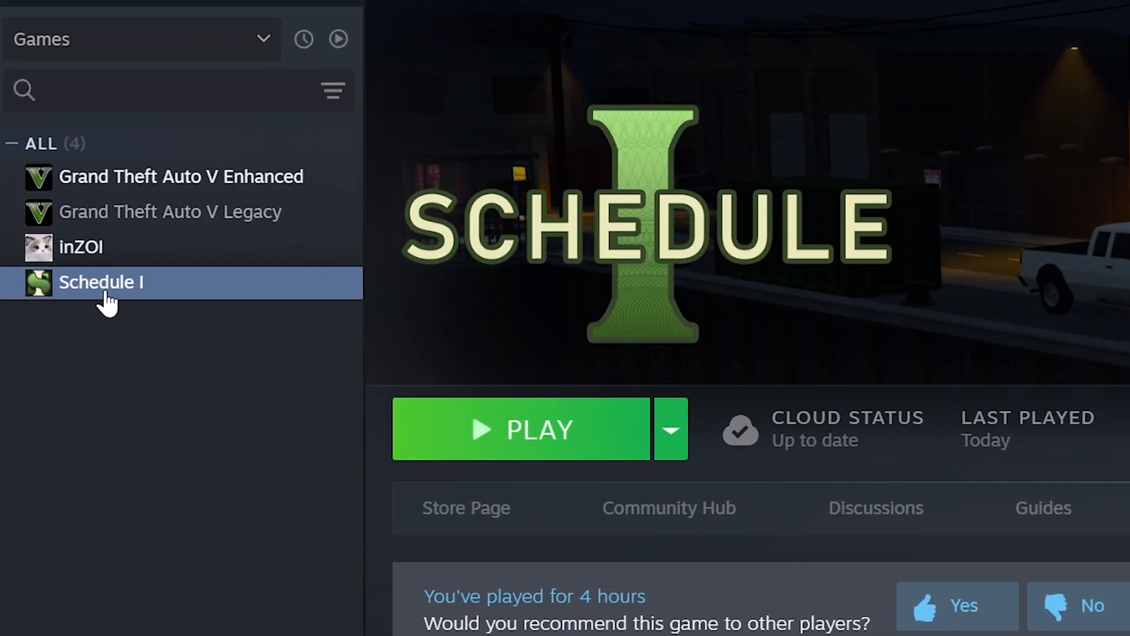
right_click(110, 288)
mouse_move(223, 464)
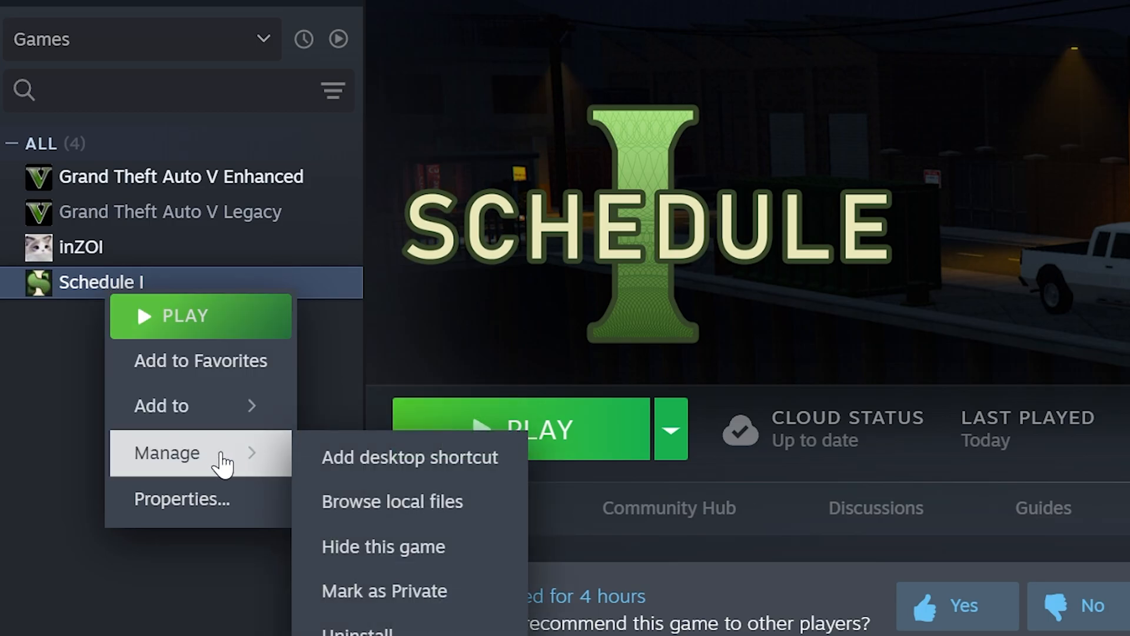
left_click(488, 508)
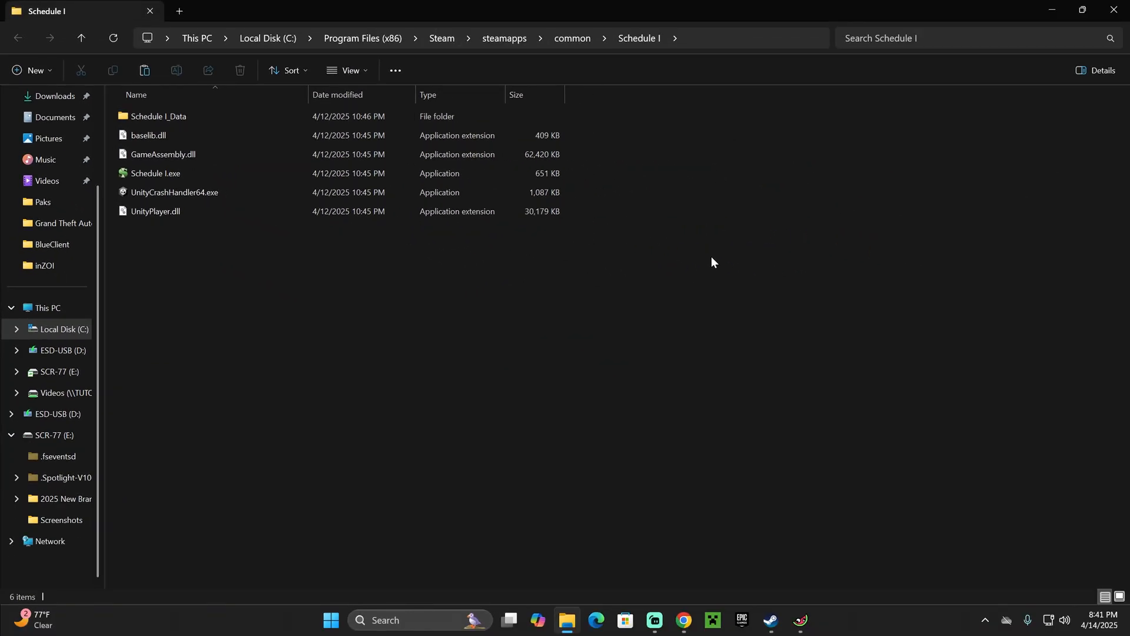
Step: Copy the full path of the Schedule I game folder and minimize the windows covering the MelonLoader Installer
left_click(748, 37)
key("ctrl+c")
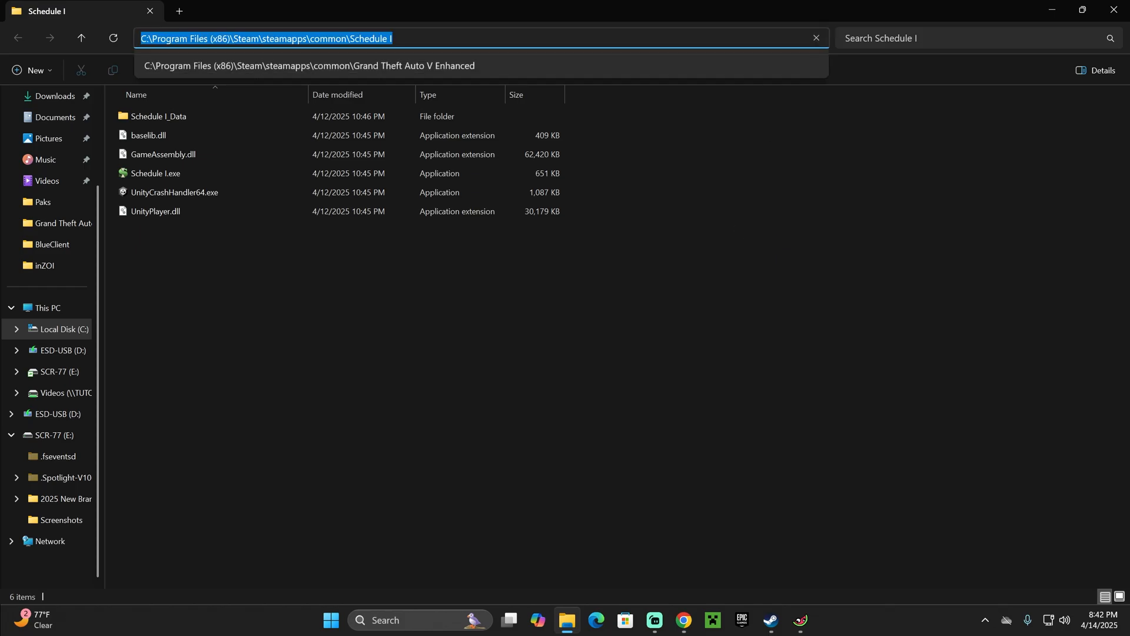
right_click(679, 41)
left_click(726, 73)
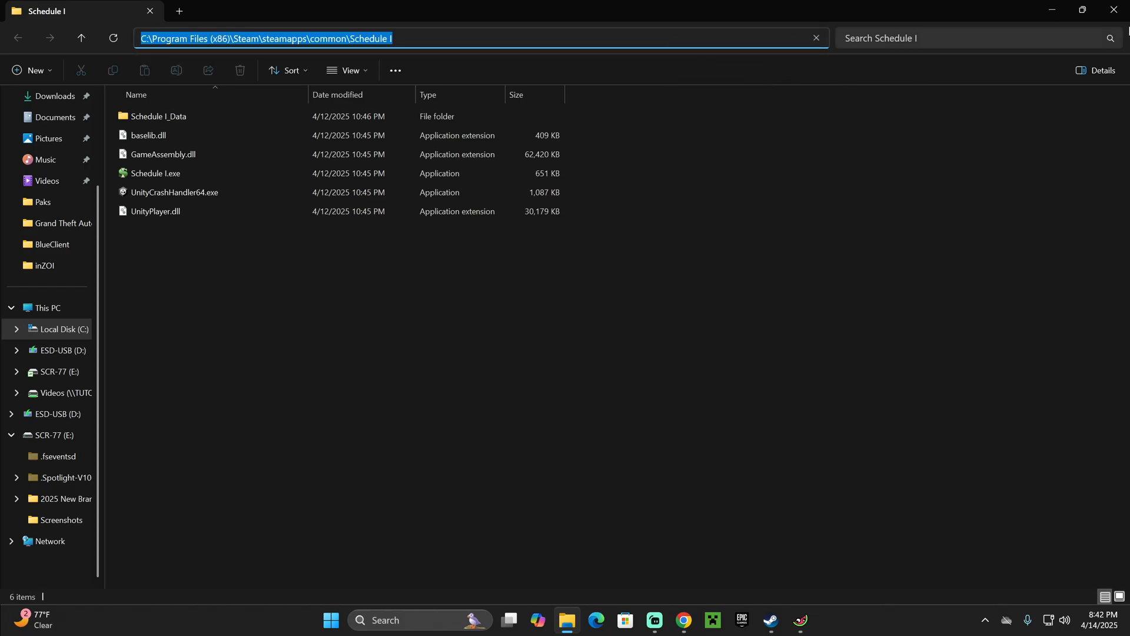
left_click(1054, 9)
left_click(1075, 10)
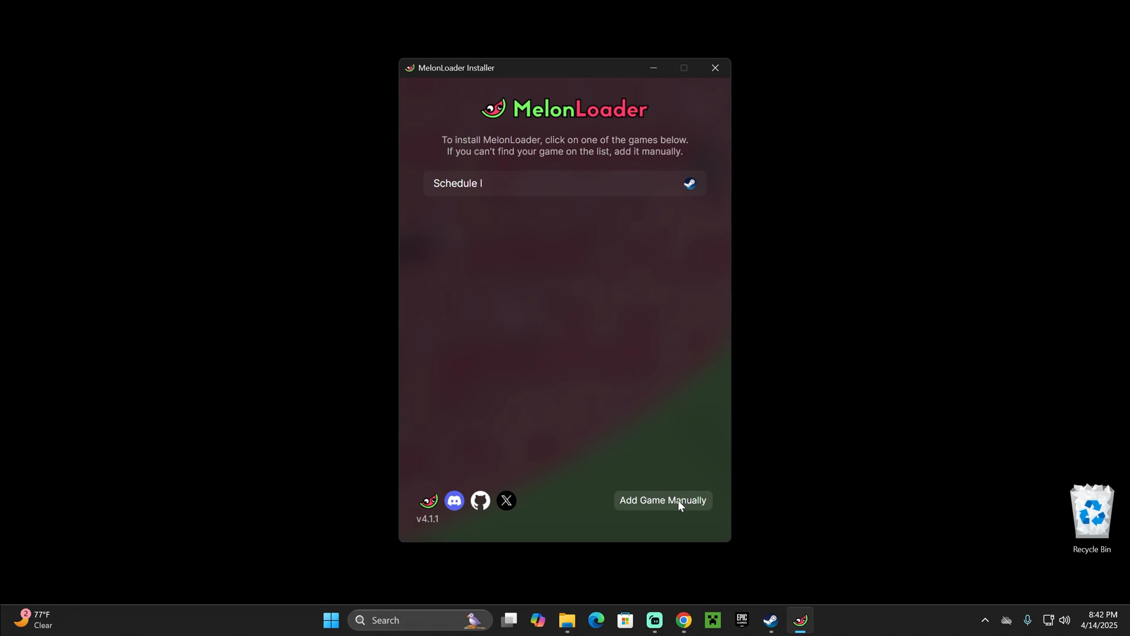
Step: Manually add Schedule I.exe from C:\Program Files (x86)\Steam\steamapps\common\Schedule I as a game in the MelonLoader Installer
left_click(674, 501)
key("alt+d")
key("ctrl+v")
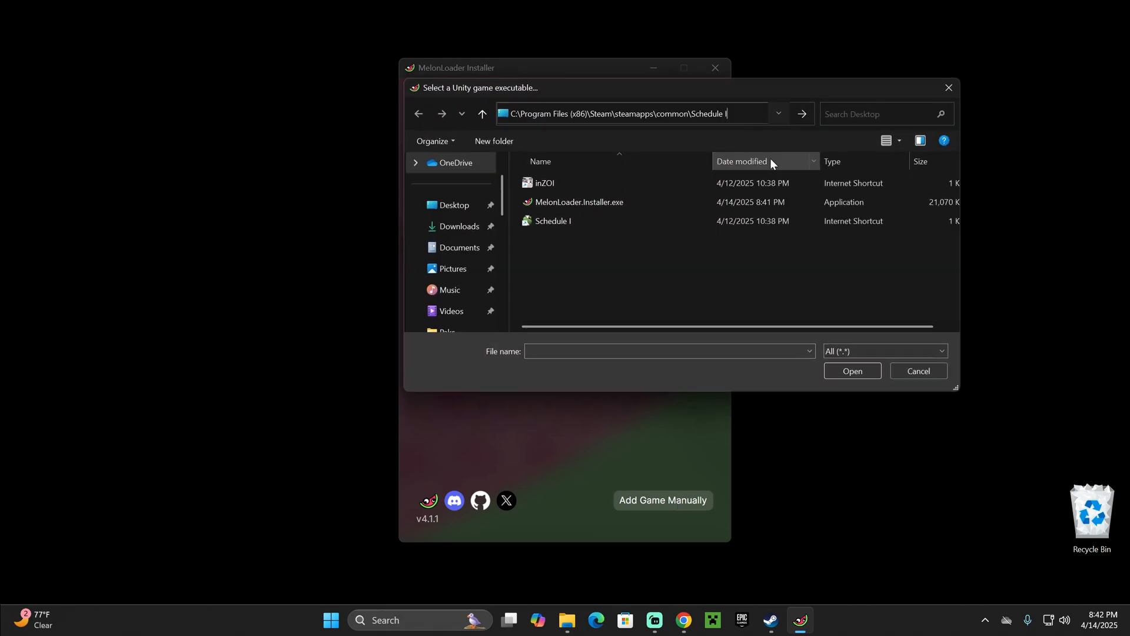
key("Return")
left_click(606, 235)
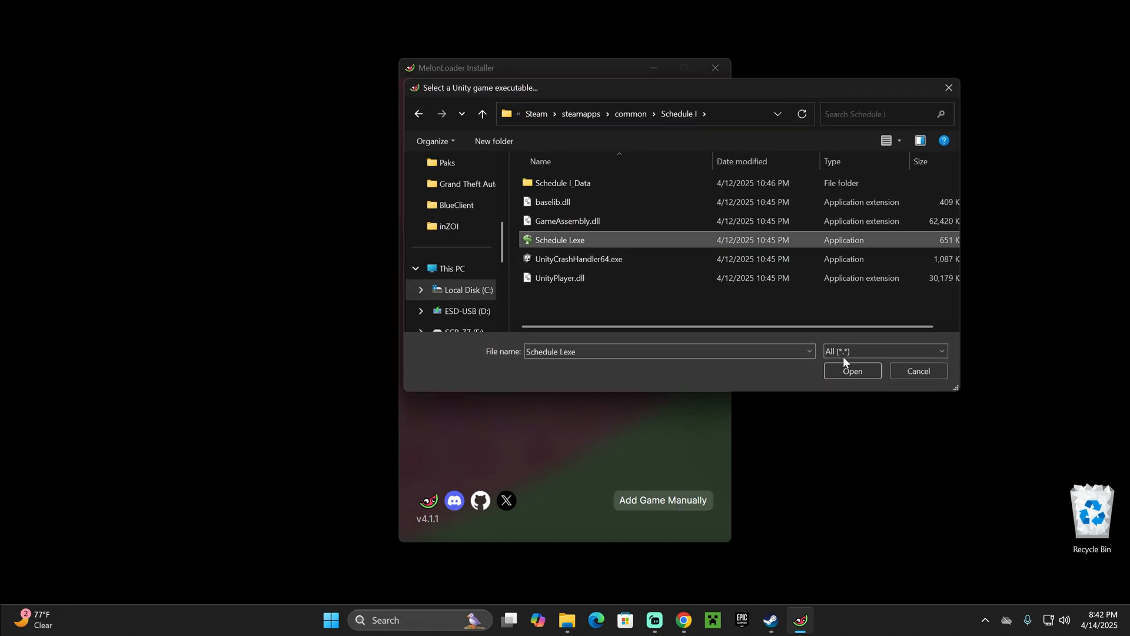
left_click(852, 371)
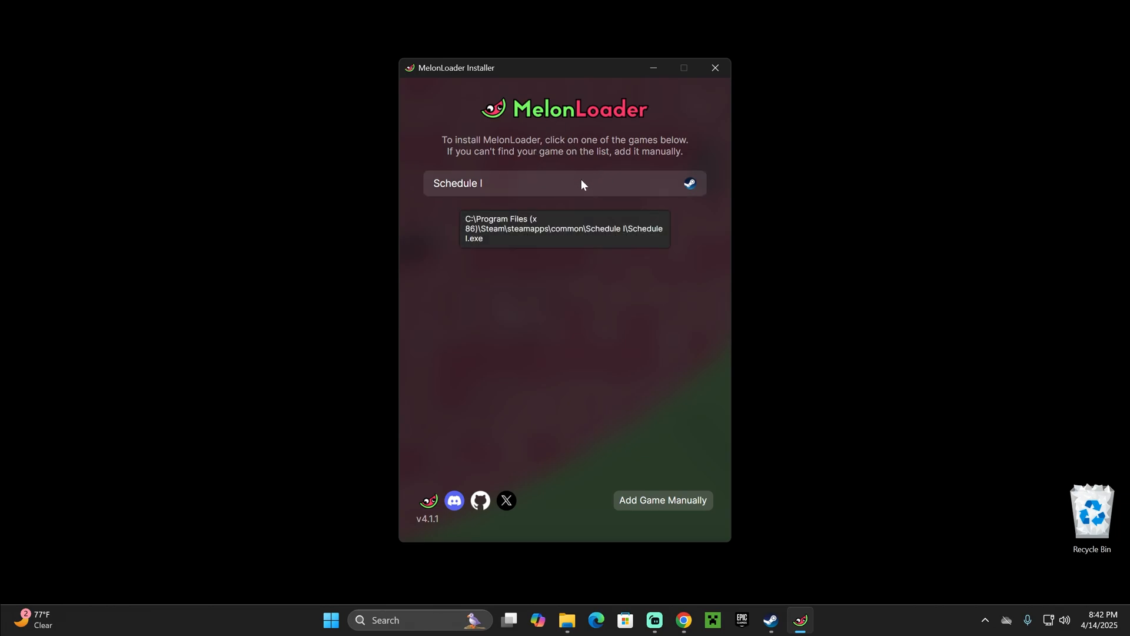
Step: Install MelonLoader version 0.7.0 for Schedule I and dismiss the completion dialog
left_click(483, 186)
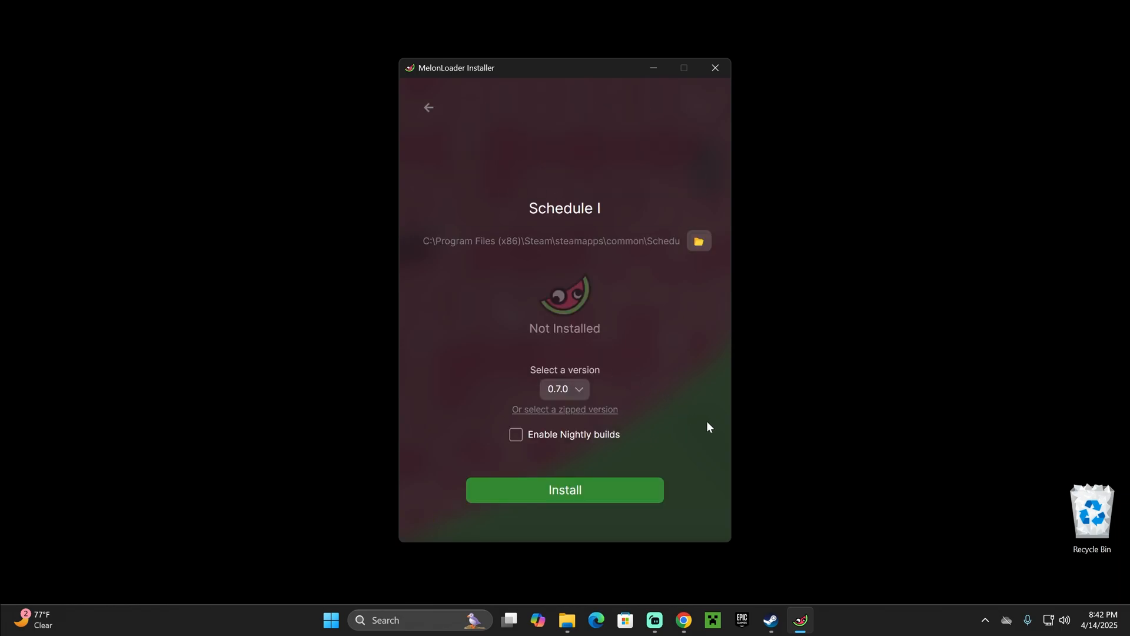
left_click(607, 489)
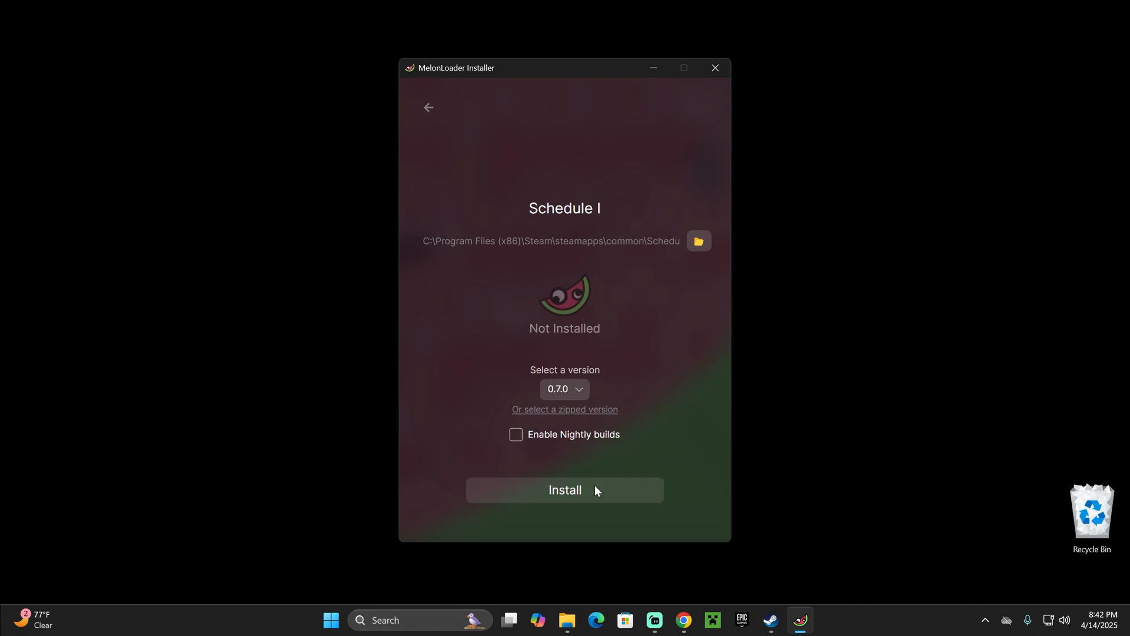
left_click(610, 489)
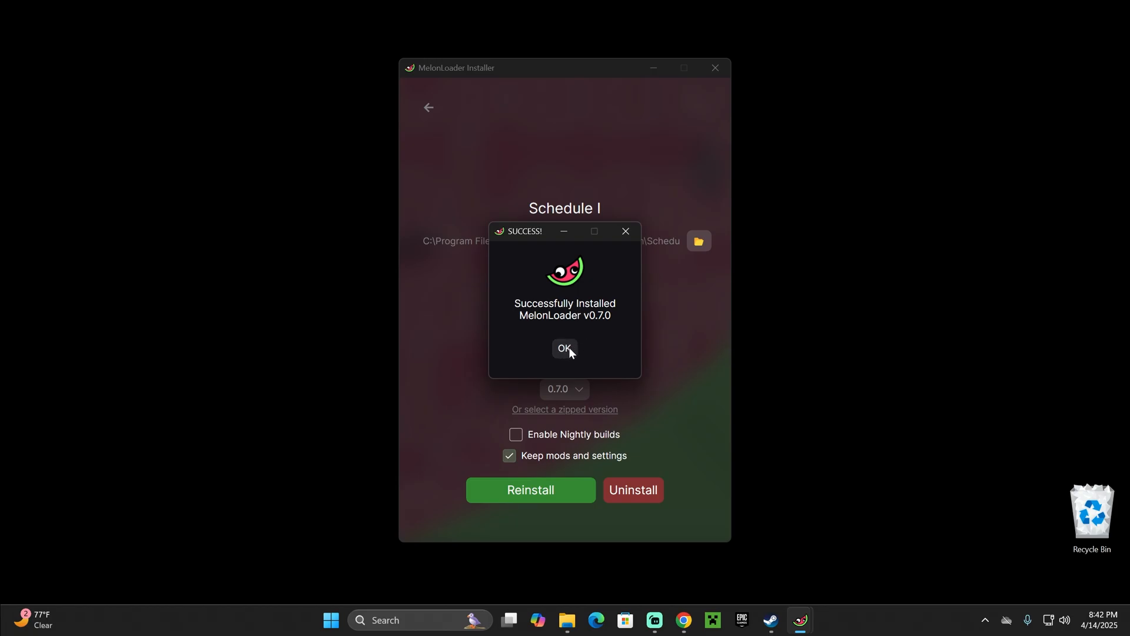
left_click(568, 348)
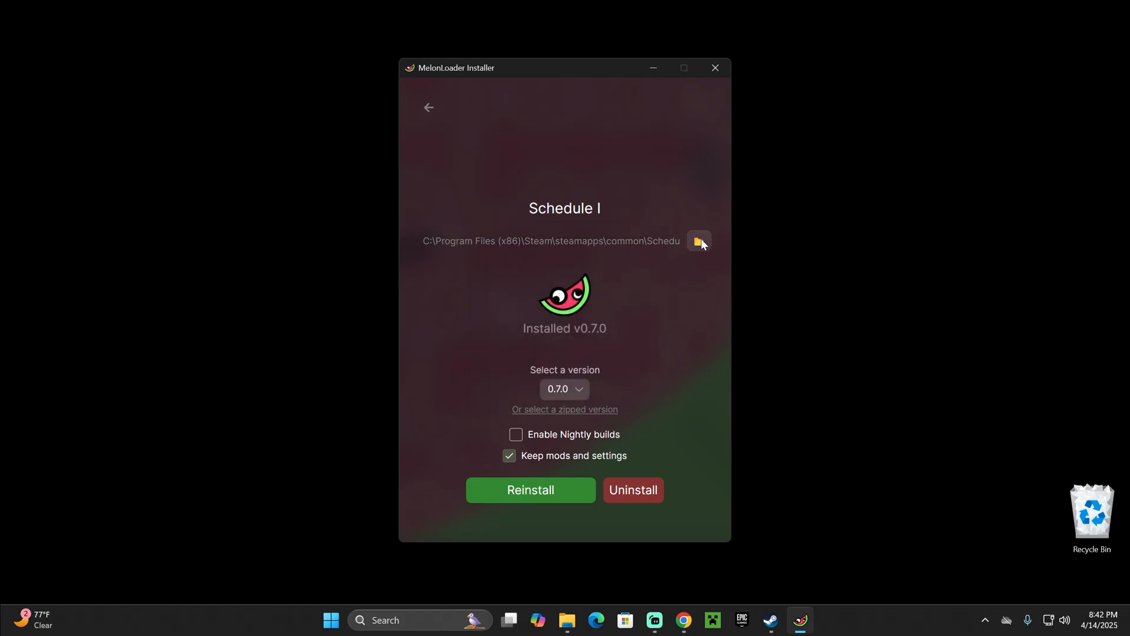
Step: Open the Schedule I game folder from the installer, close the installer and maximize the folder window
left_click(701, 240)
left_click_drag(564, 471, 430, 189)
left_click(530, 453)
left_click_drag(329, 348, 259, 347)
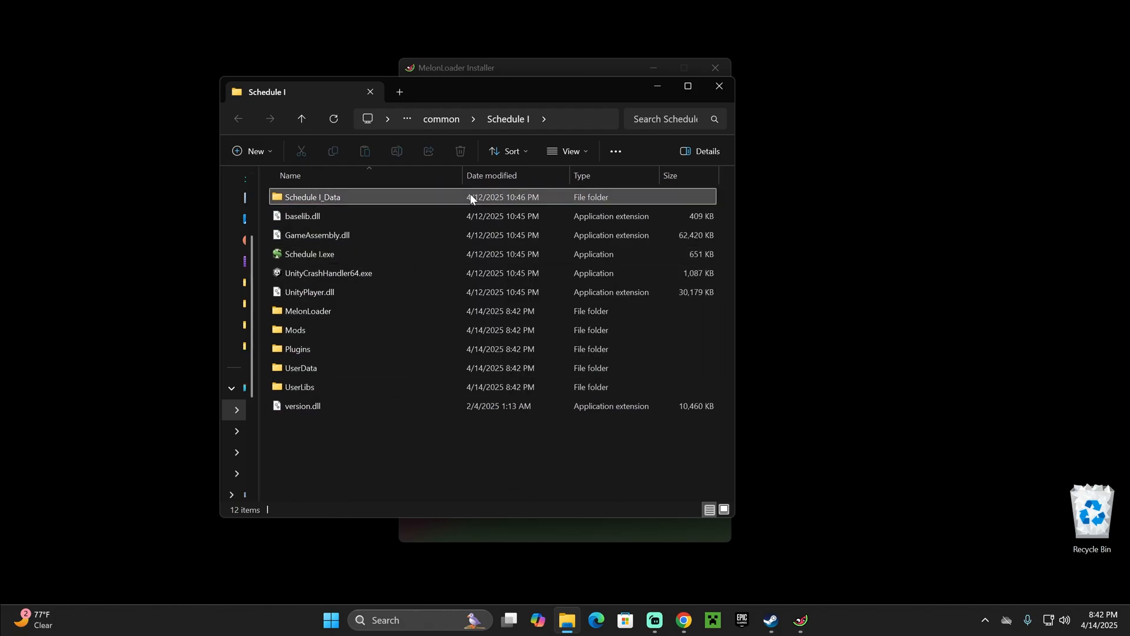
left_click_drag(595, 105, 651, 254)
key("ctrl+a")
left_click(502, 459)
left_click(687, 220)
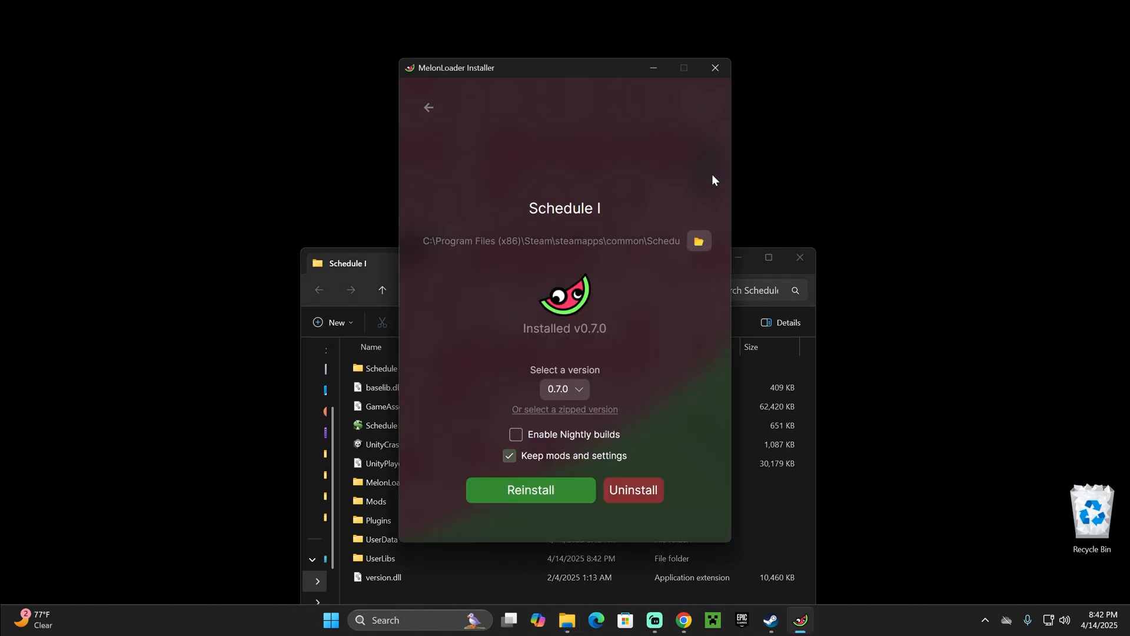
left_click(715, 68)
left_click_drag(651, 255, 589, 1)
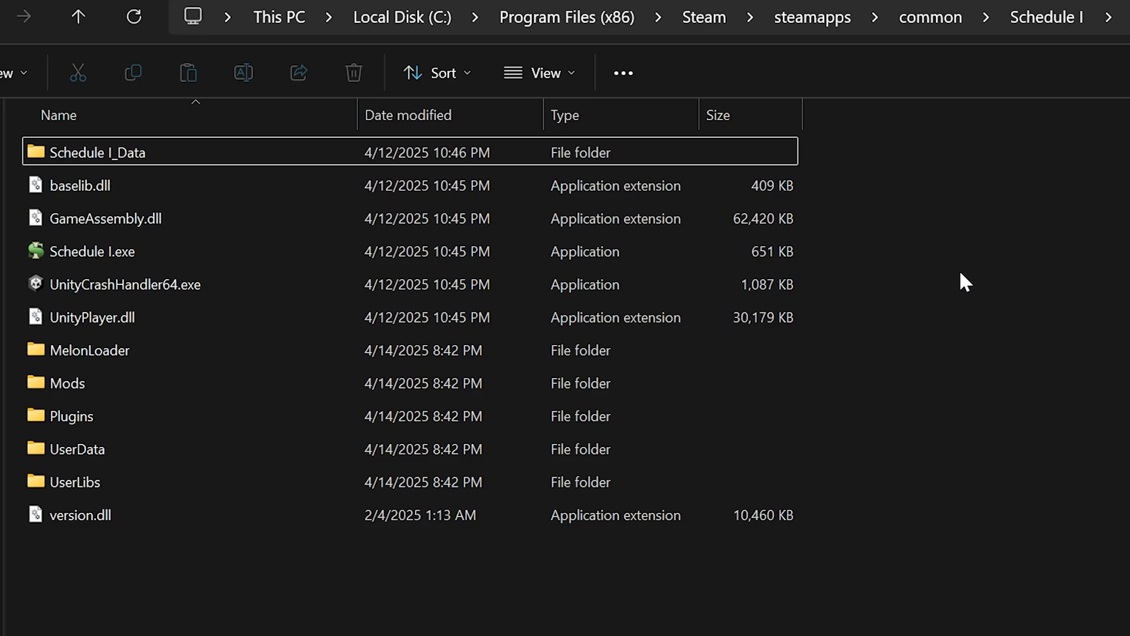
Step: Open the Mods folder inside the Schedule I game folder without creating a new folder
left_click(124, 384)
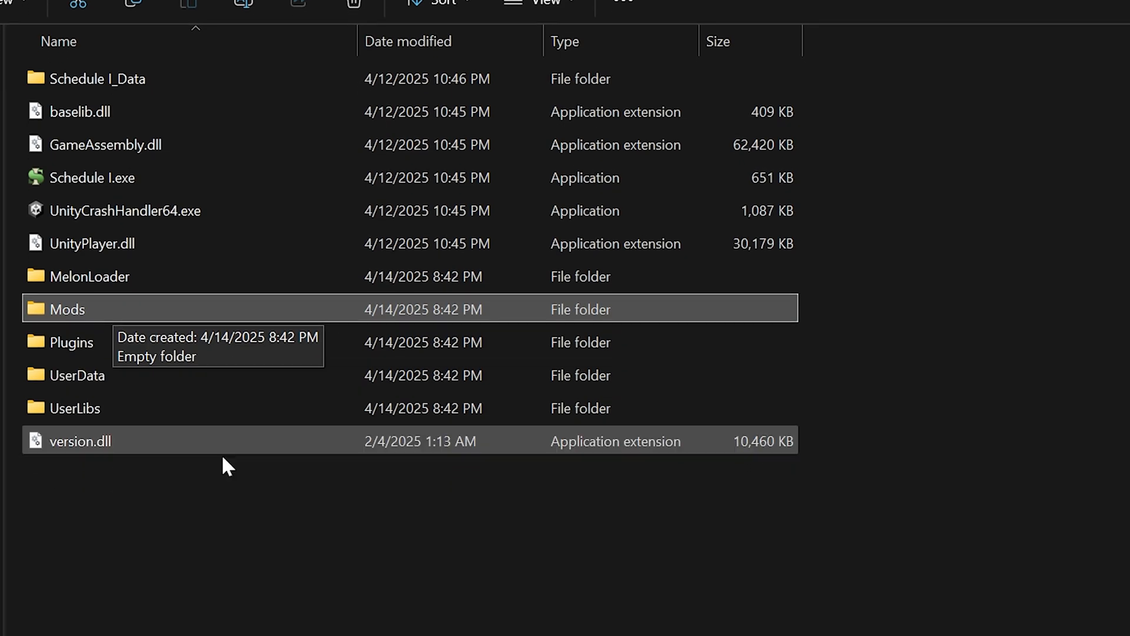
right_click(189, 365)
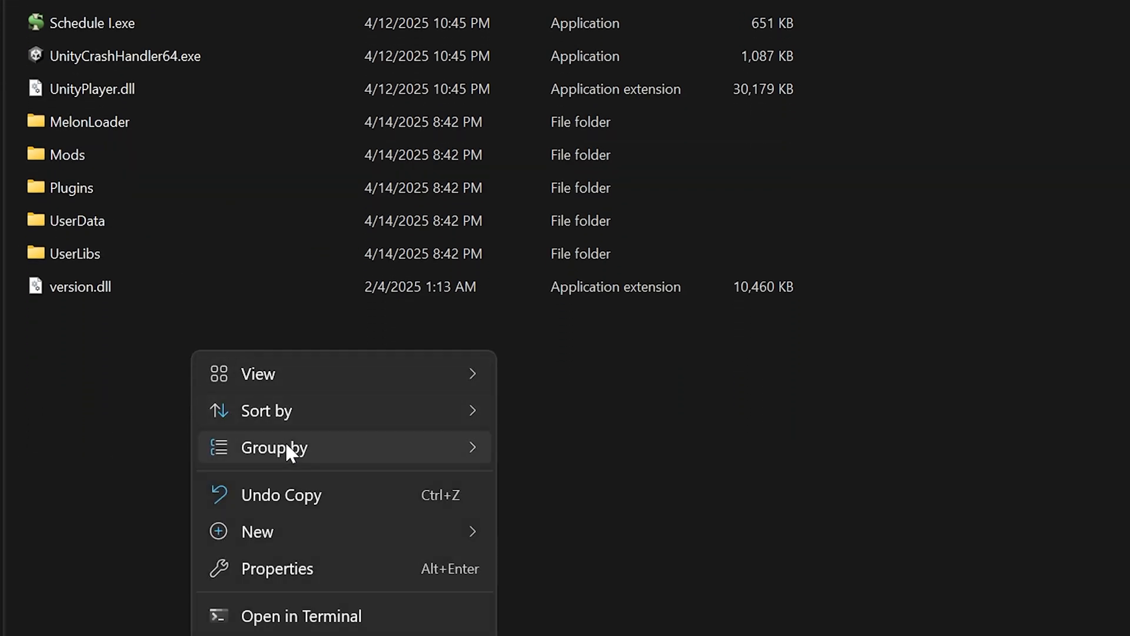
mouse_move(293, 533)
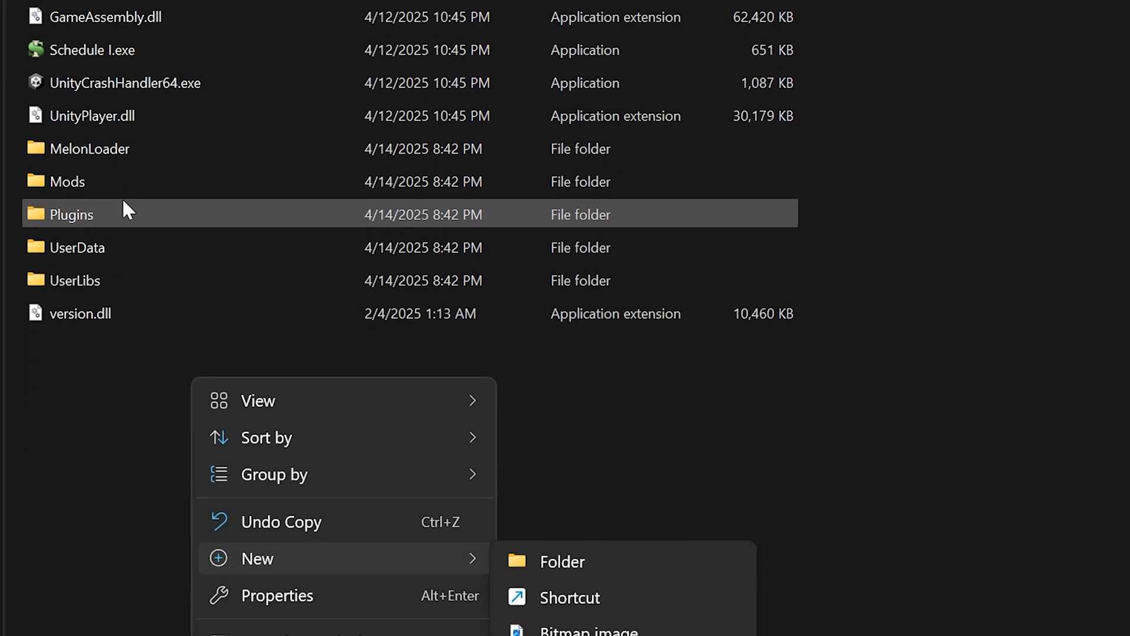
left_click(68, 154)
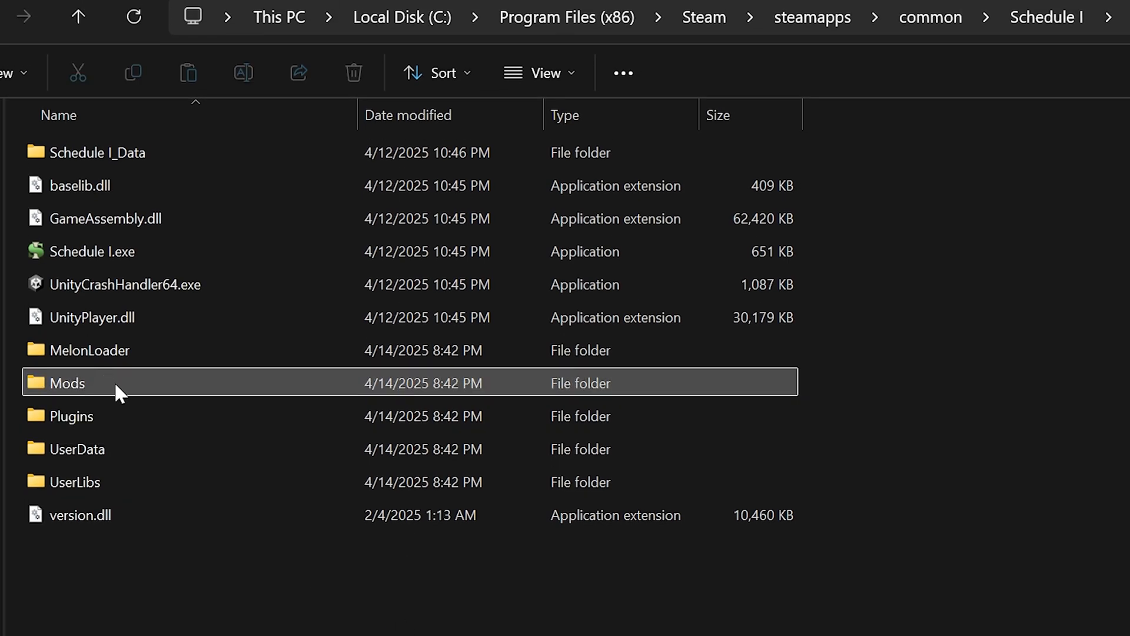
double_click(88, 383)
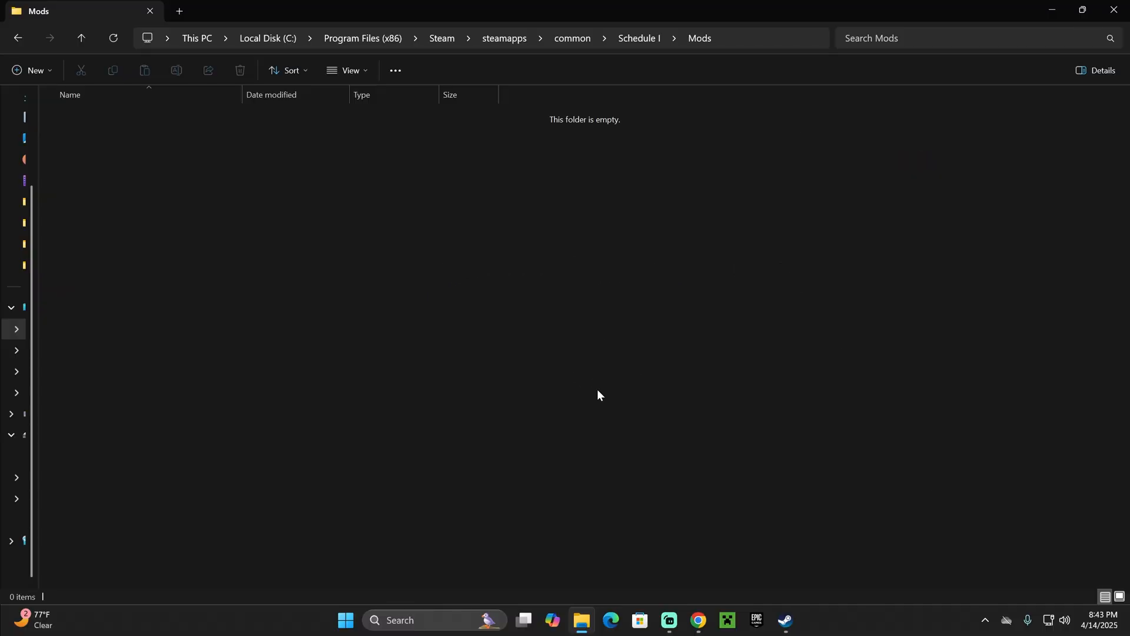
Step: Switch to Chrome, return to the Schedule 1 modding guide and review its Step 2: Download And Add Mods section
left_click(699, 620)
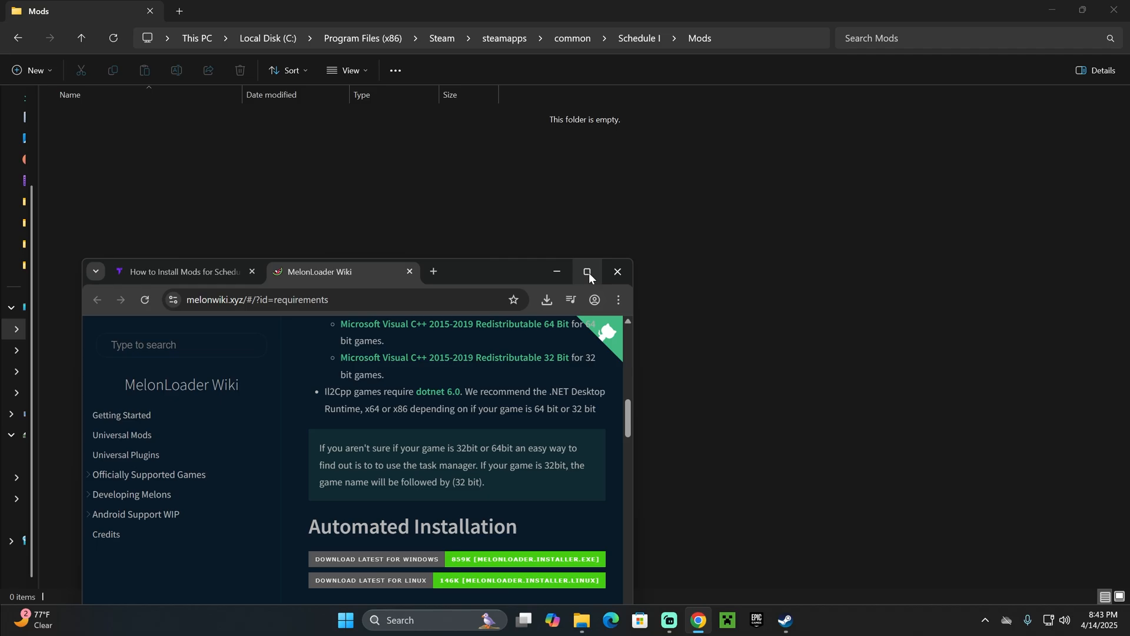
left_click(586, 270)
key("ctrl+shift+Tab")
scroll(647, 295, "down", 20)
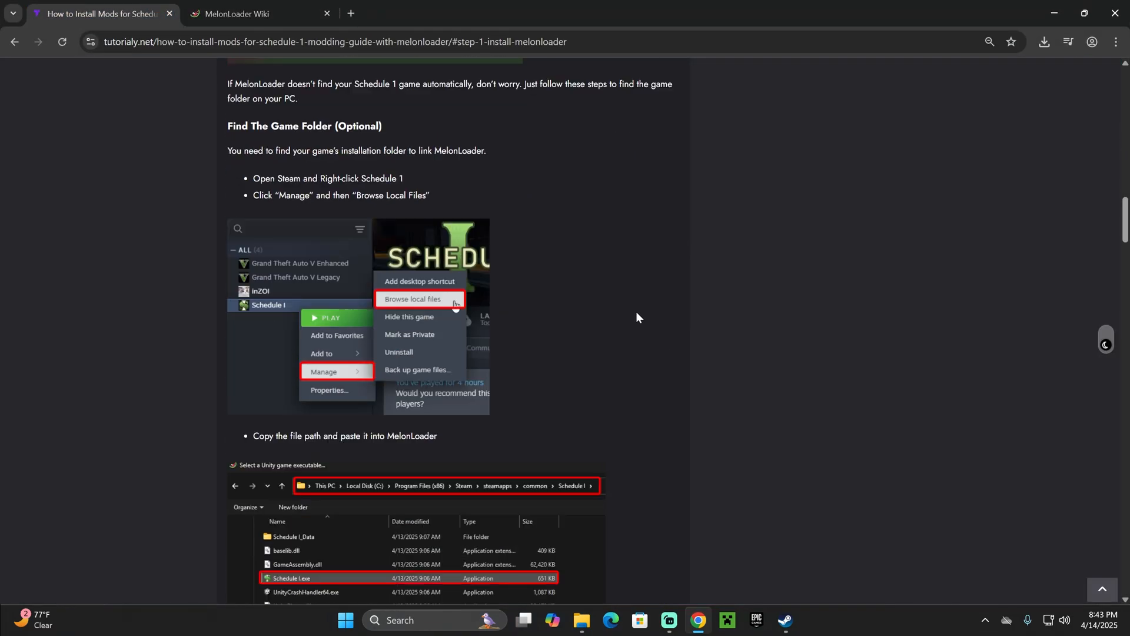
scroll(630, 274, "up", 1)
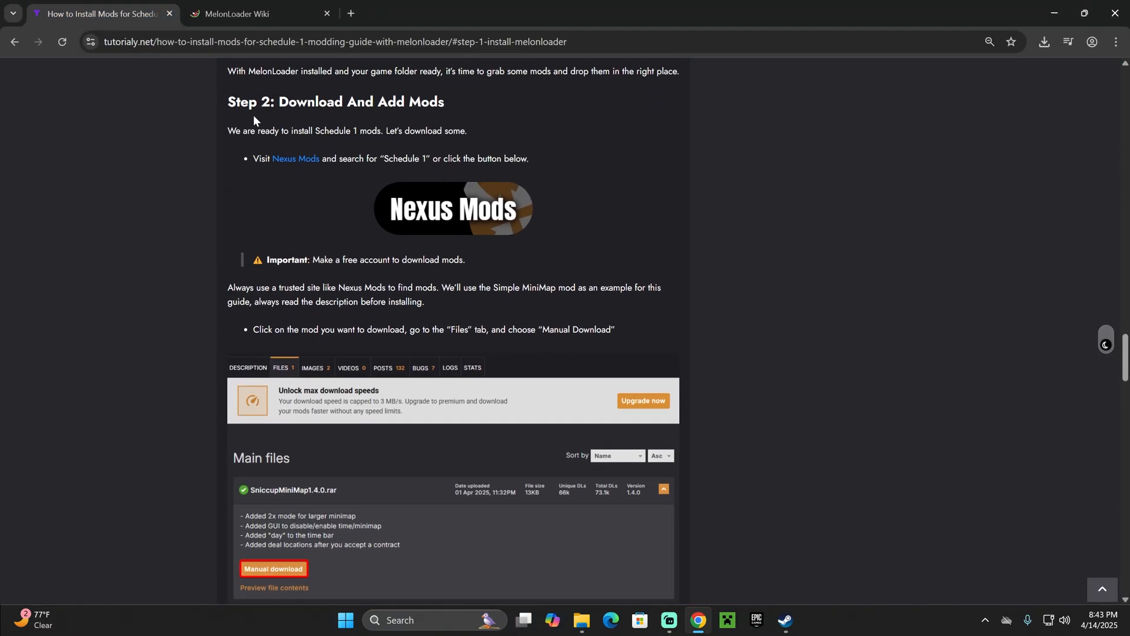
scroll(639, 307, "down", 5)
scroll(636, 307, "down", 10)
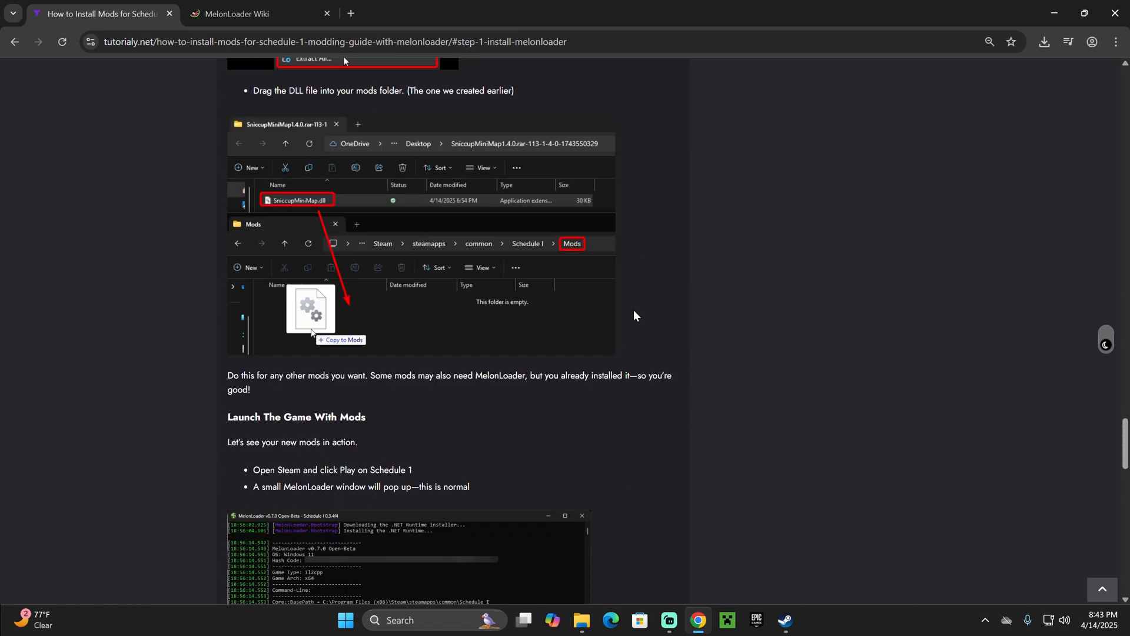
Step: Open the Nexus Mods page for Schedule I from Step 2 of the modding guide
scroll(638, 338, "up", 18)
scroll(530, 265, "up", 3)
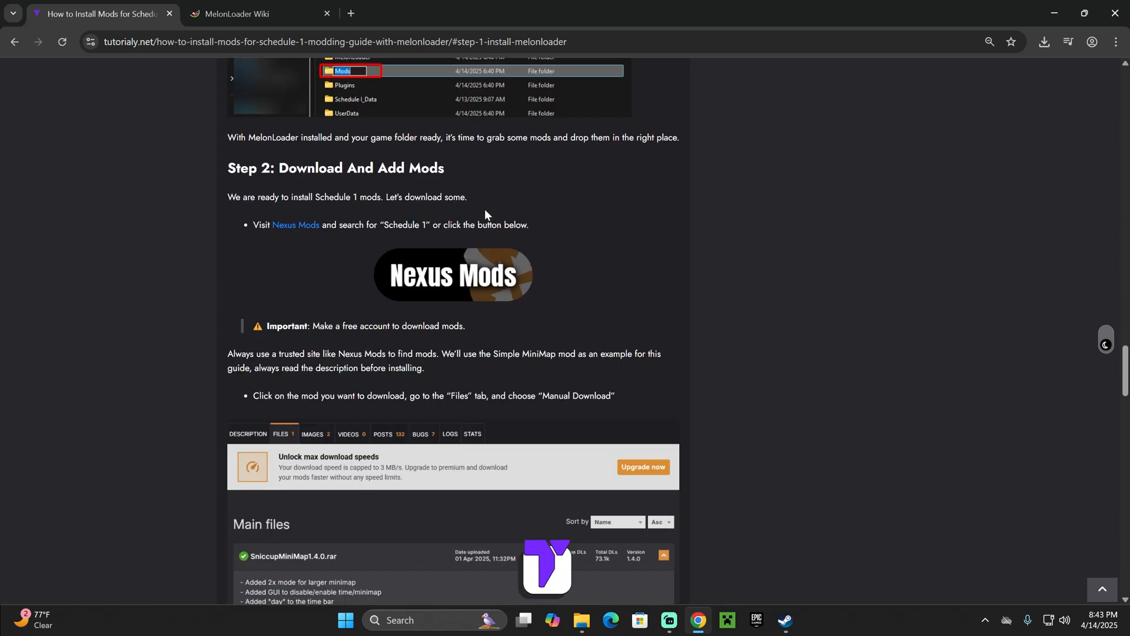
left_click_drag(445, 168, 355, 168)
left_click(488, 222)
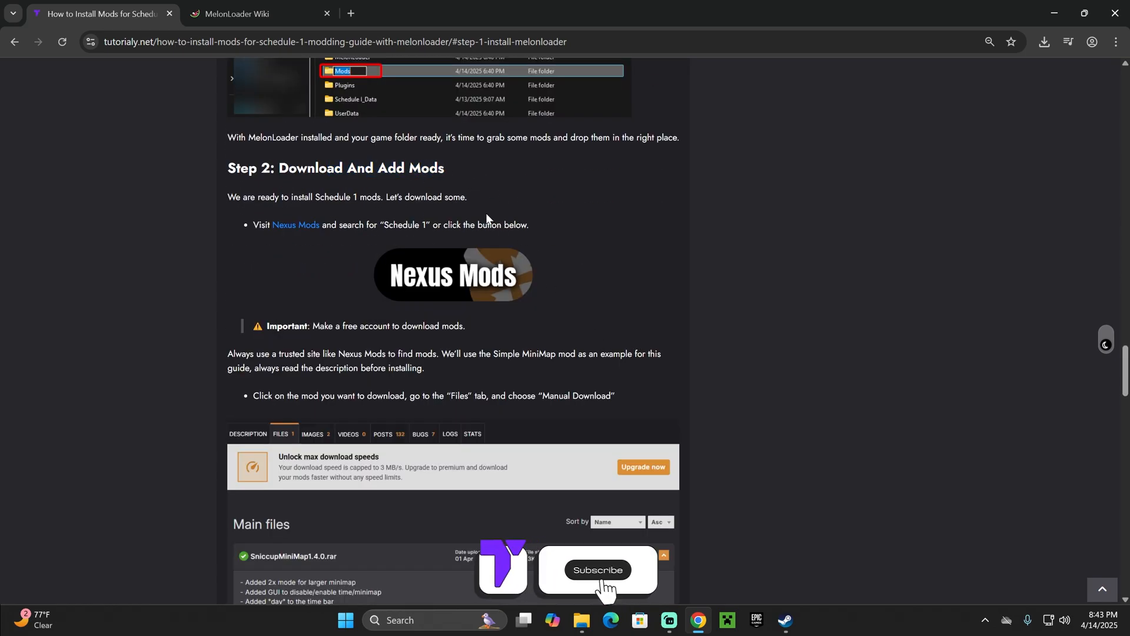
left_click(469, 277)
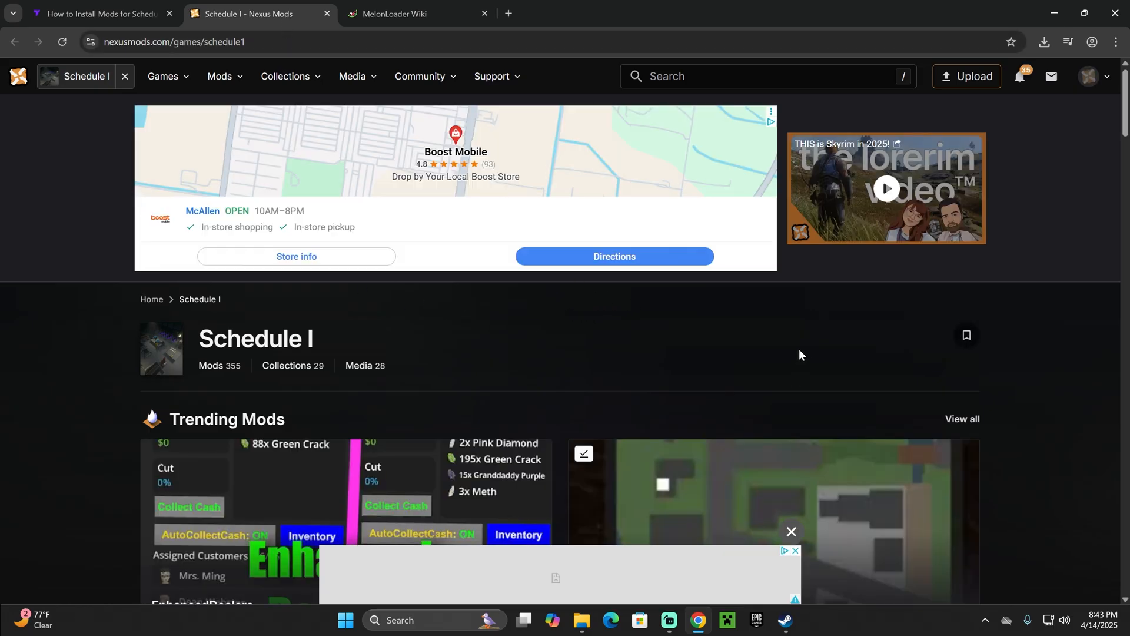
Step: Look through the Schedule I landing page on Nexus Mods and open the full list of mods
scroll(972, 321, "down", 3)
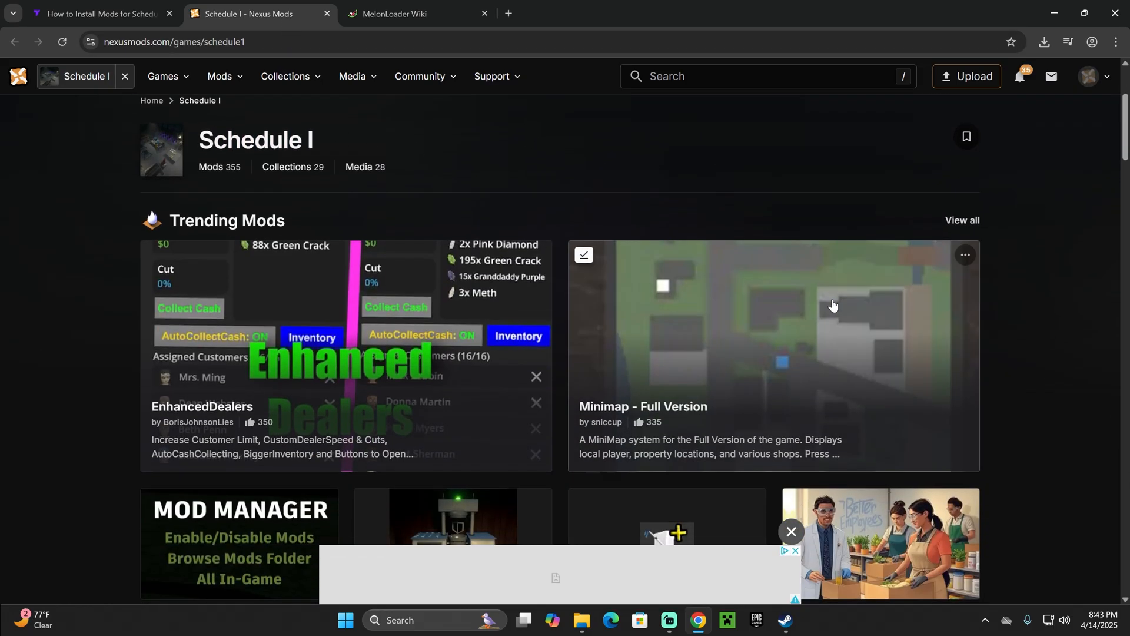
scroll(1044, 312, "down", 2)
scroll(1045, 287, "down", 10)
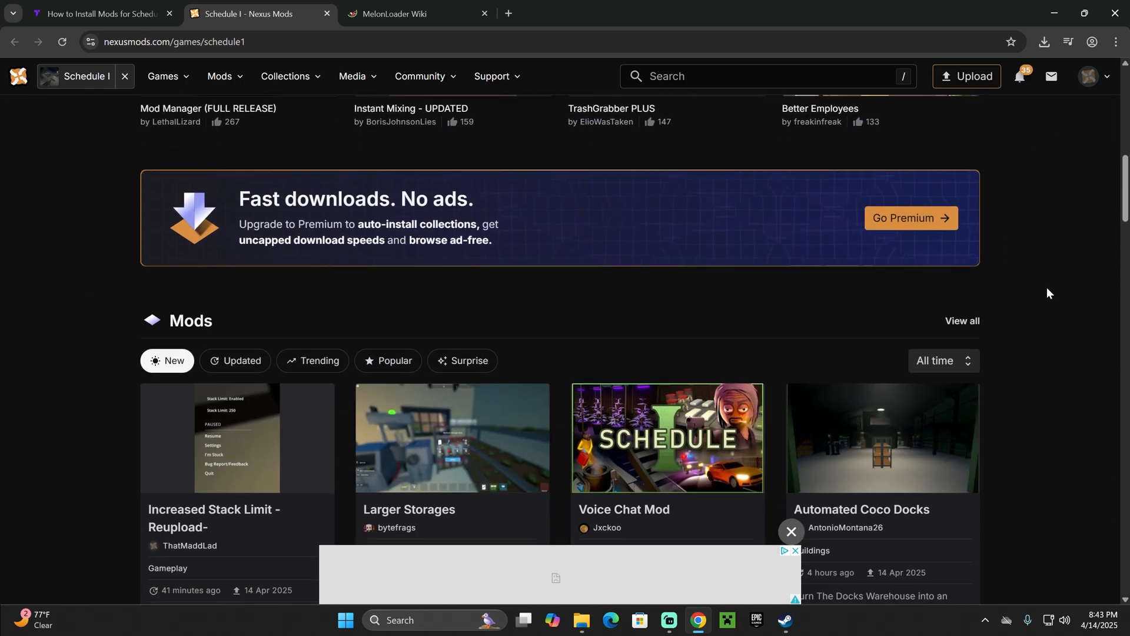
scroll(1085, 299, "up", 6)
scroll(1077, 288, "down", 2)
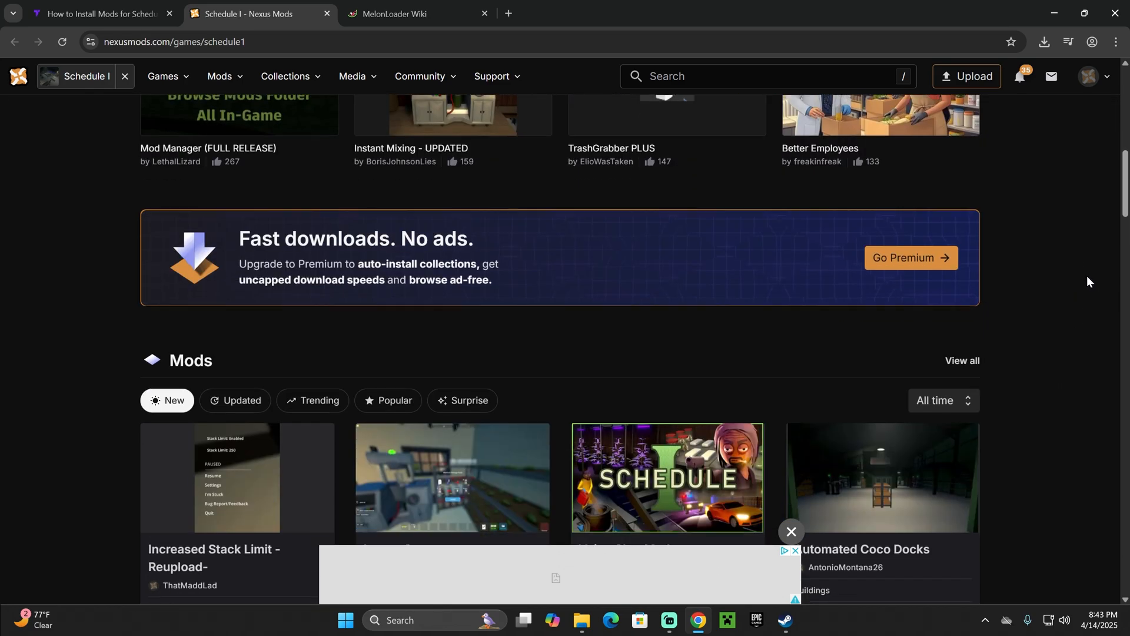
left_click(961, 362)
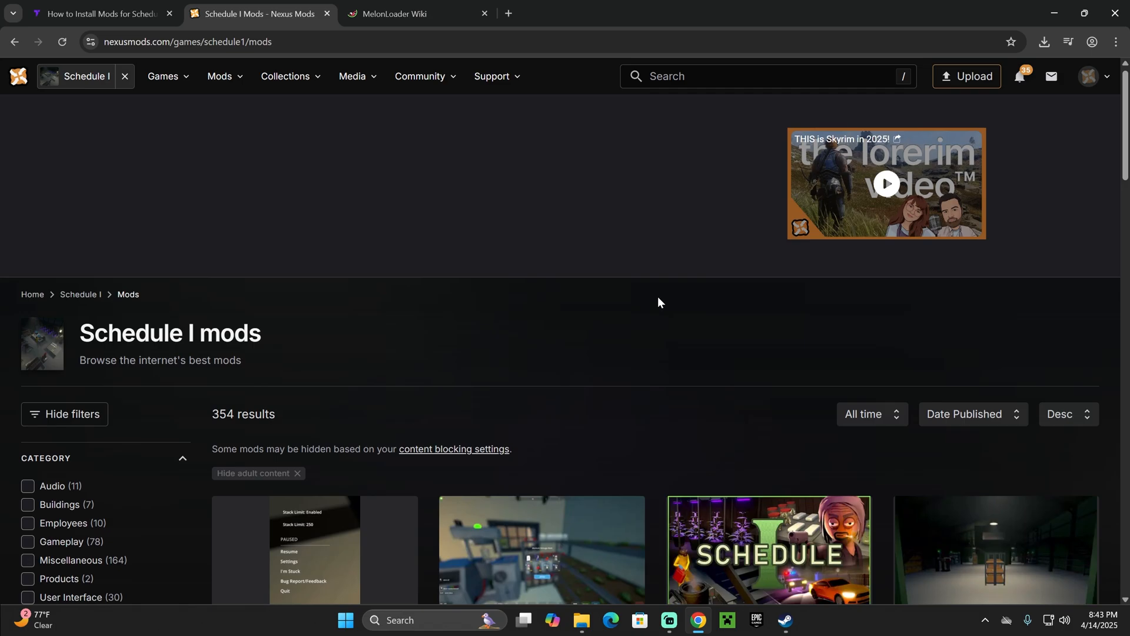
Step: Sort the Schedule I mods list by Downloads
scroll(672, 266, "down", 2)
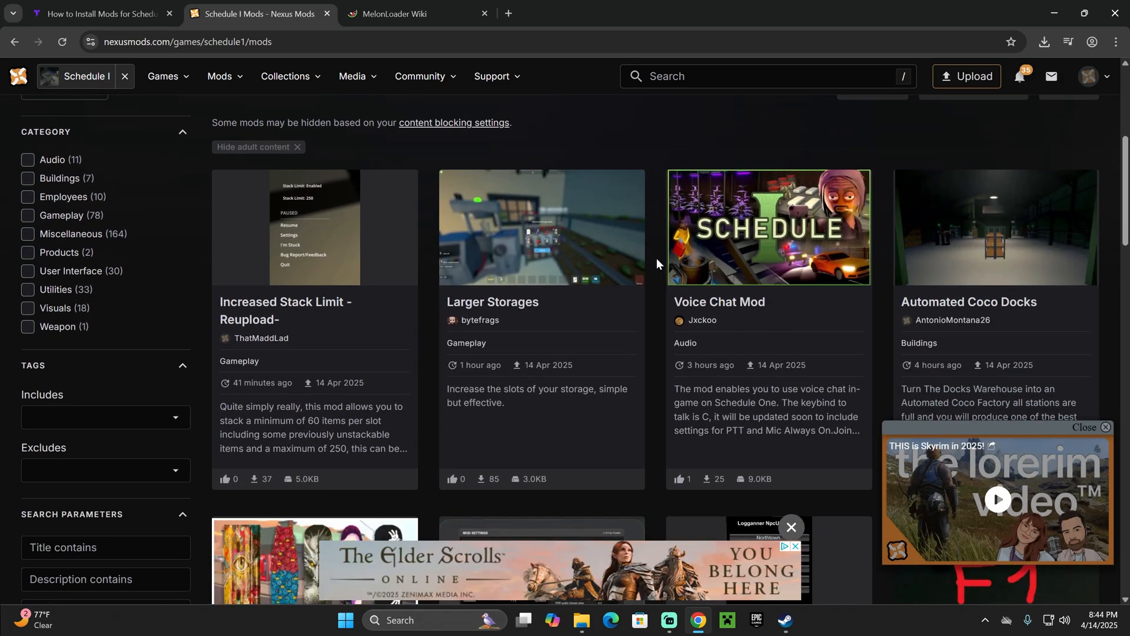
scroll(648, 248, "up", 3)
scroll(707, 230, "down", 1)
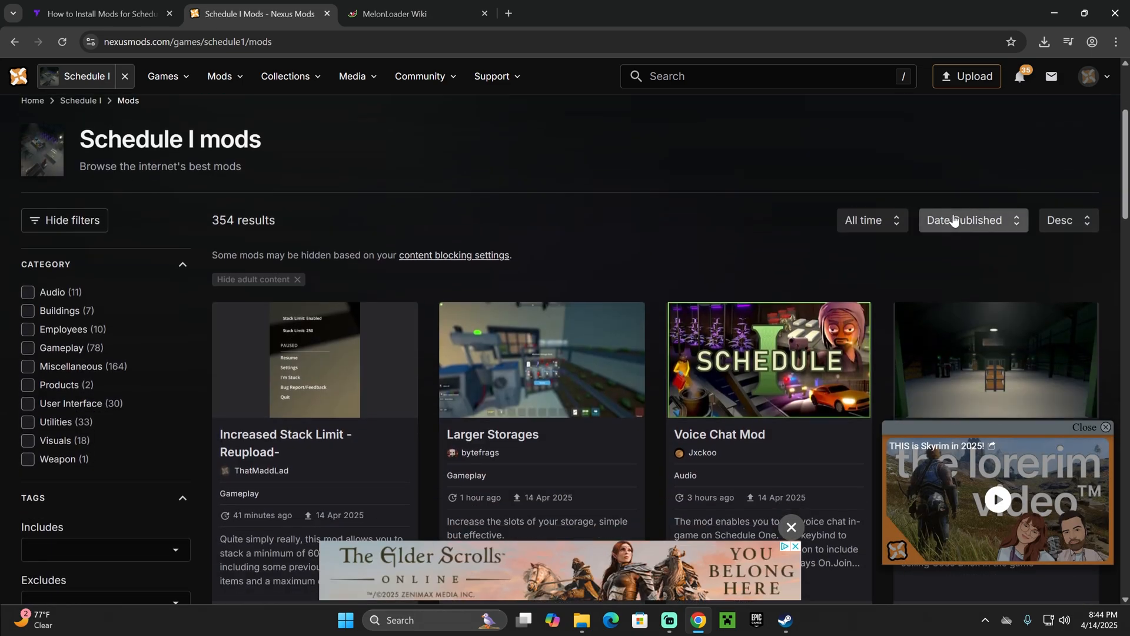
left_click(954, 220)
left_click(955, 317)
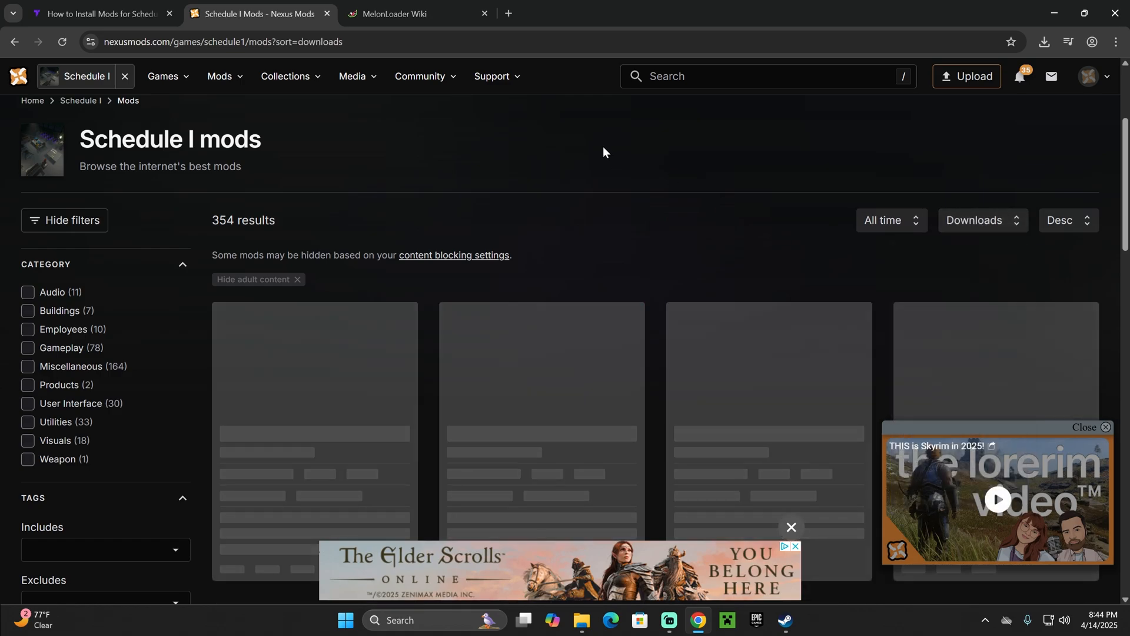
Step: Browse the most downloaded mods and open the Minimap - Full Version mod page
scroll(634, 182, "down", 2)
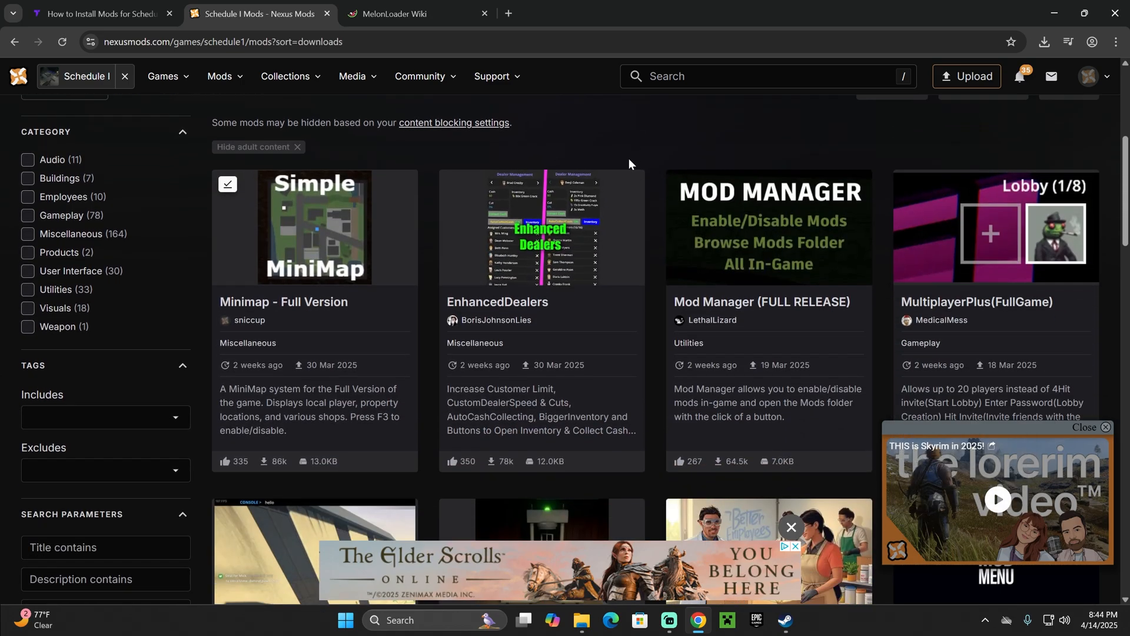
scroll(650, 158, "up", 1)
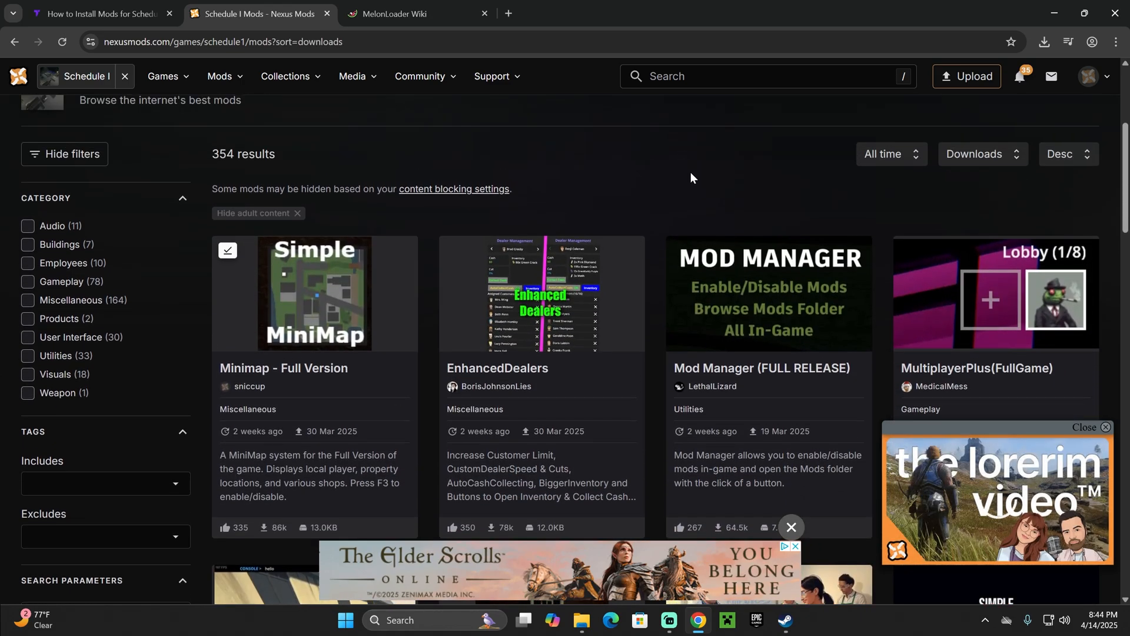
scroll(678, 165, "down", 1)
scroll(650, 193, "up", 1)
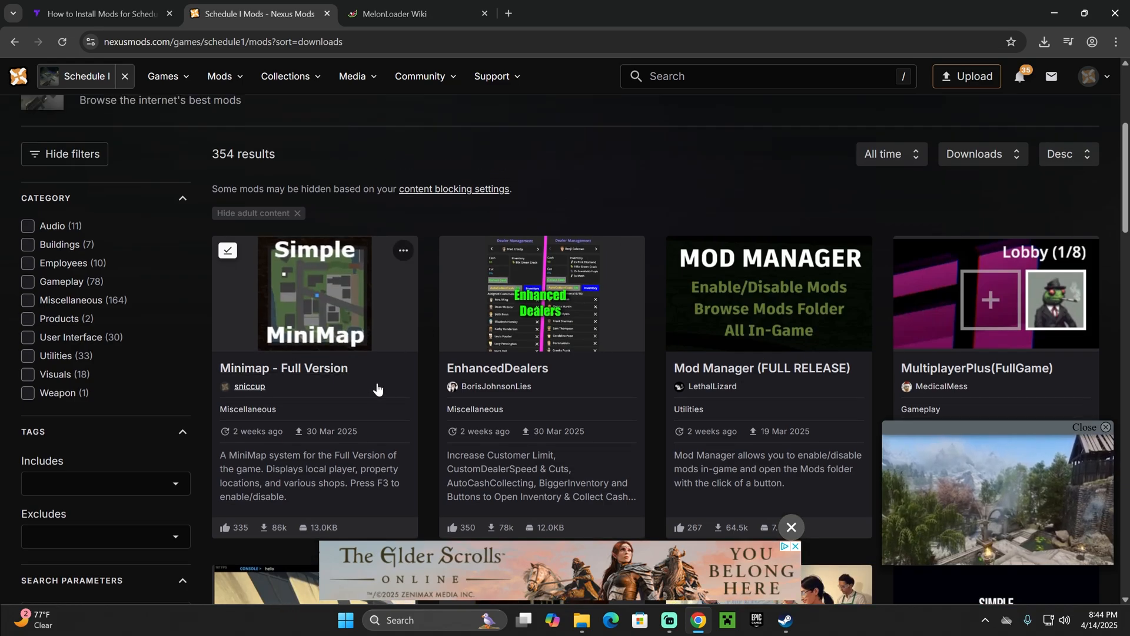
left_click(348, 353)
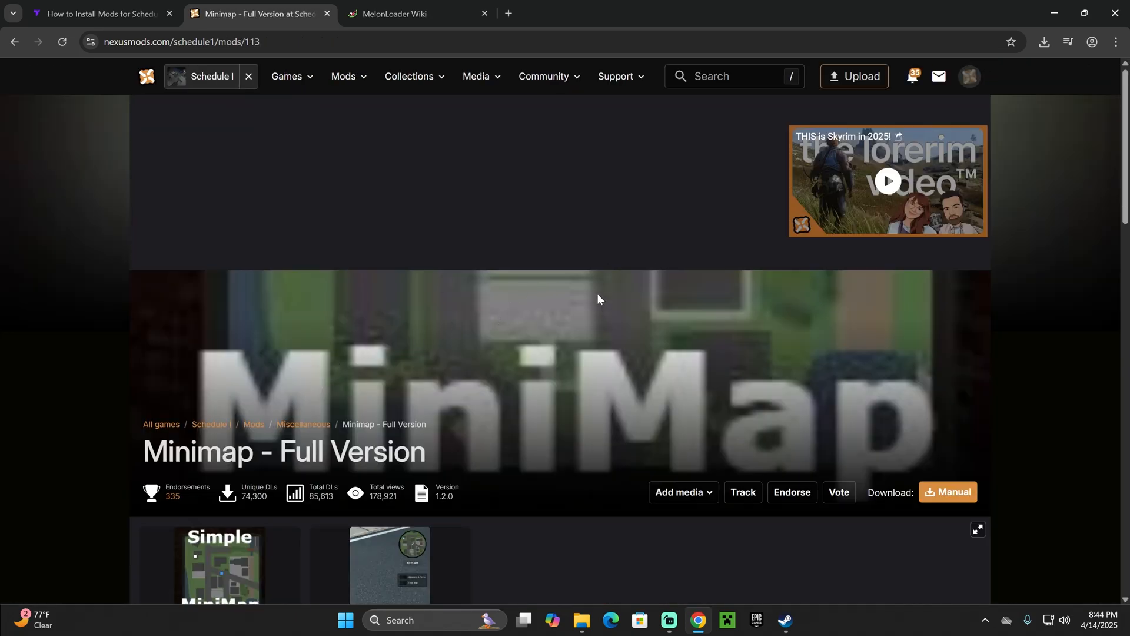
Step: Review the Minimap - Full Version mod's description, including its About this mod text and feature list
scroll(512, 283, "down", 4)
scroll(556, 276, "up", 4)
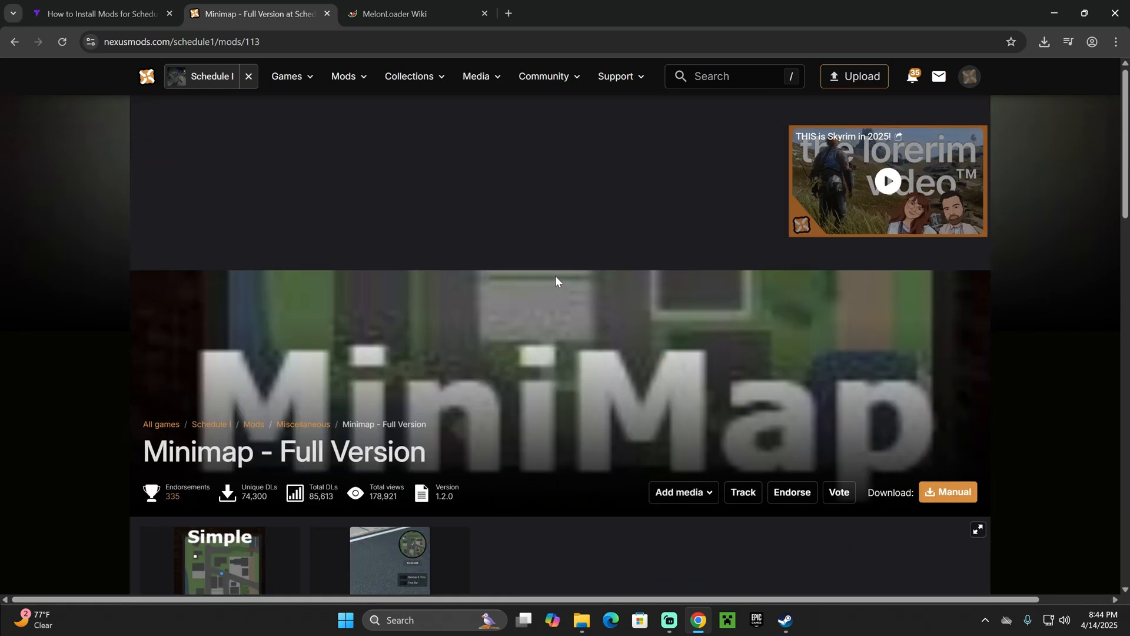
scroll(553, 253, "down", 3)
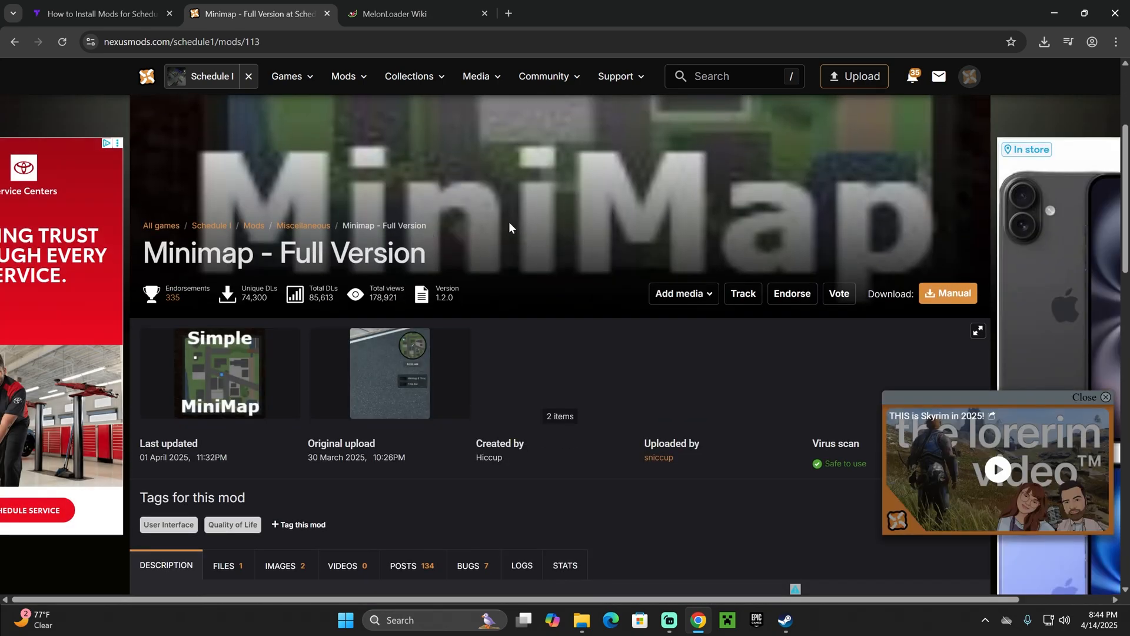
scroll(500, 226, "down", 4)
scroll(497, 242, "down", 2)
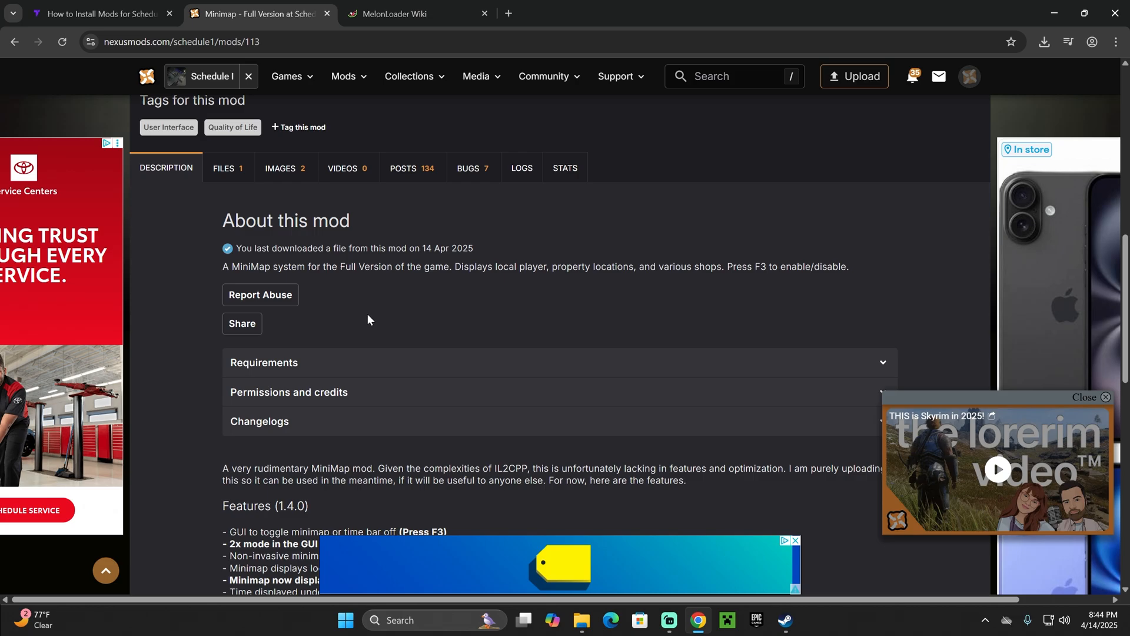
left_click_drag(210, 253, 659, 252)
left_click(659, 252)
scroll(441, 327, "down", 3)
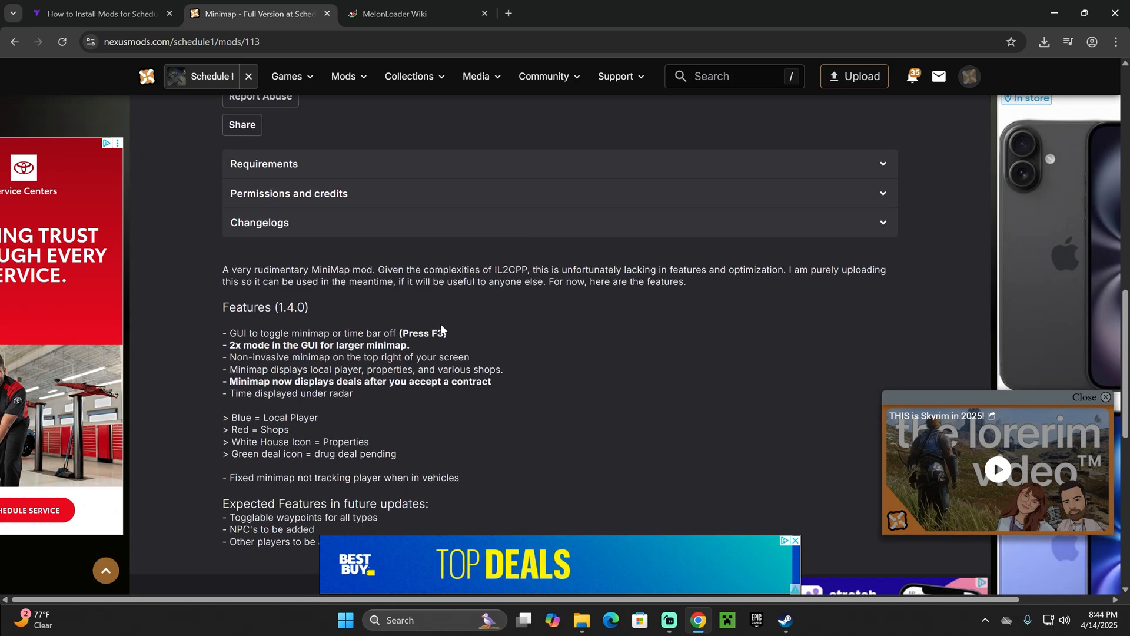
scroll(537, 345, "up", 1)
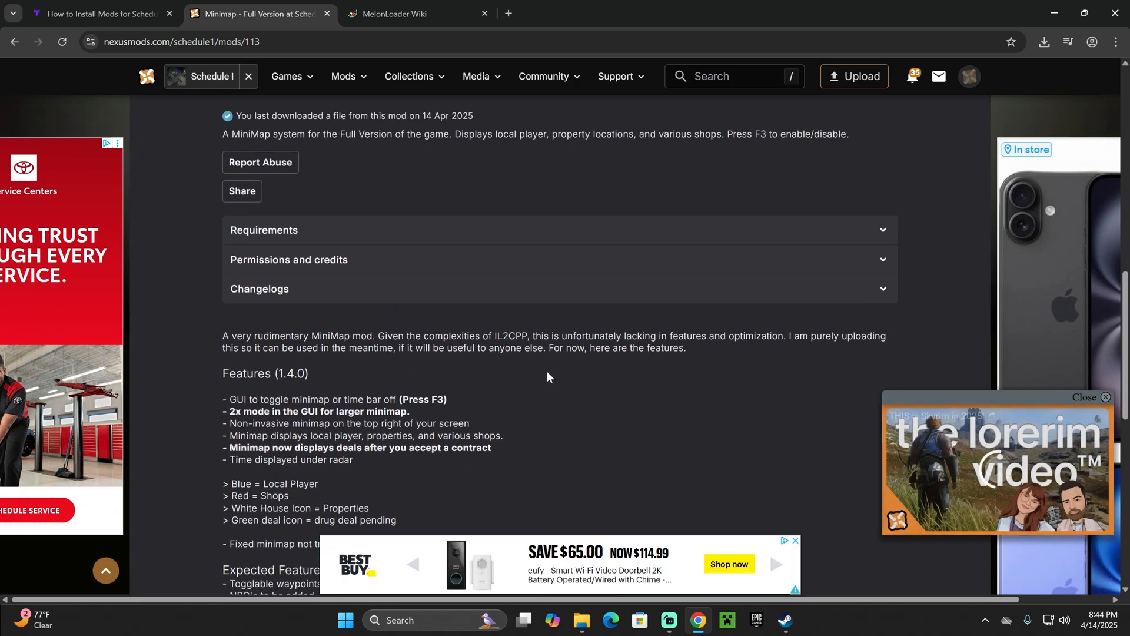
scroll(515, 416, "up", 3)
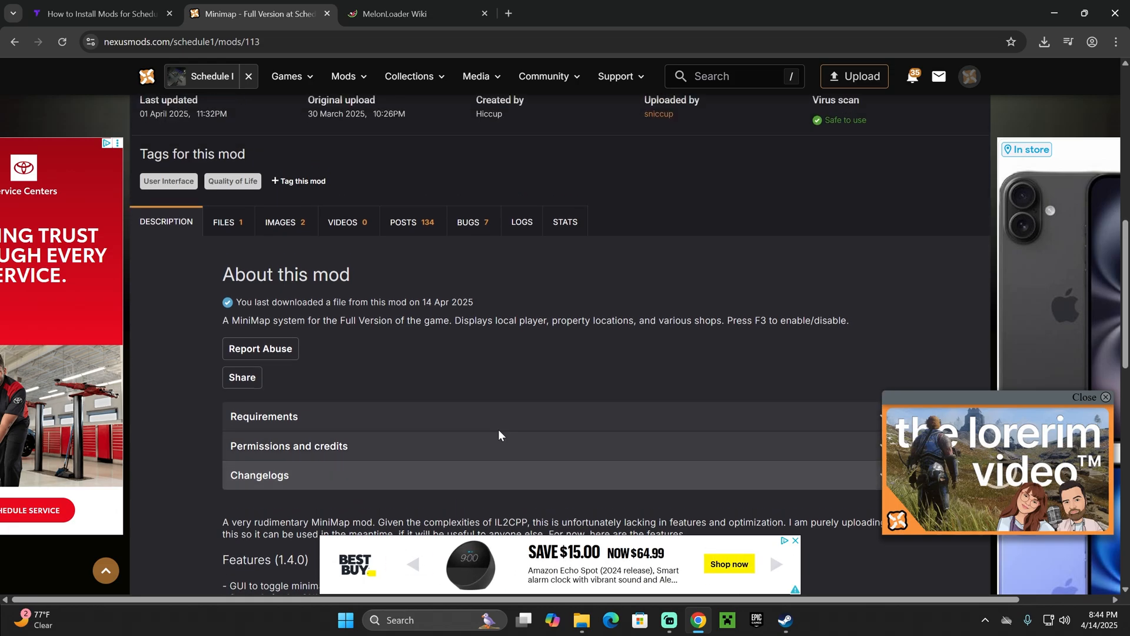
scroll(472, 336, "down", 4)
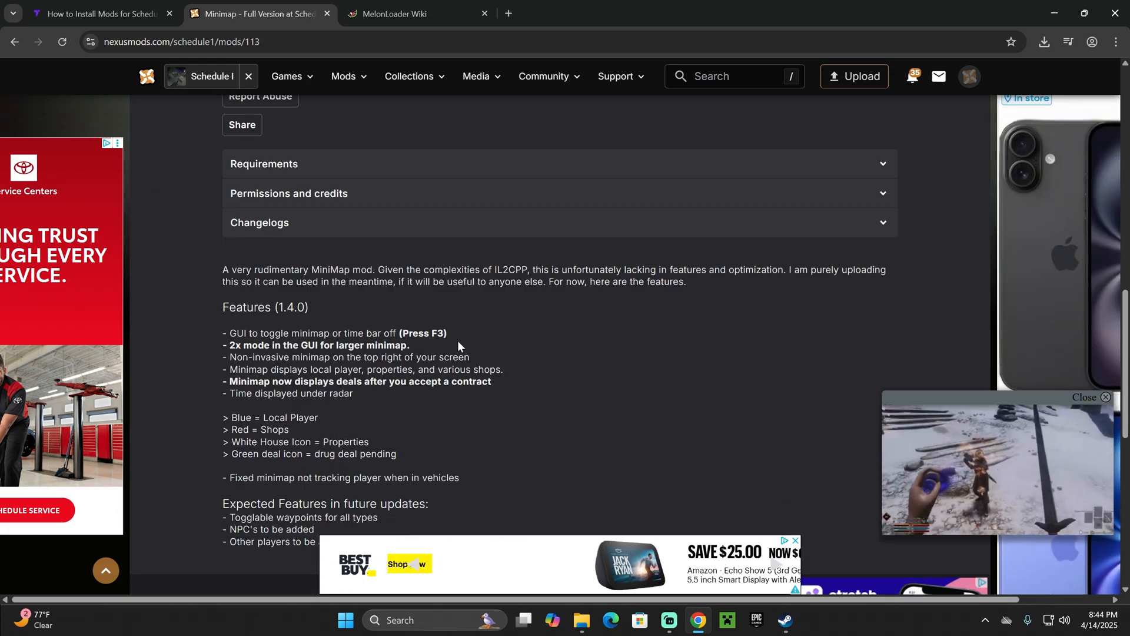
Step: Check the Minimap mod's Requirements section and collapse it again
scroll(329, 212, "up", 1)
left_click(323, 231)
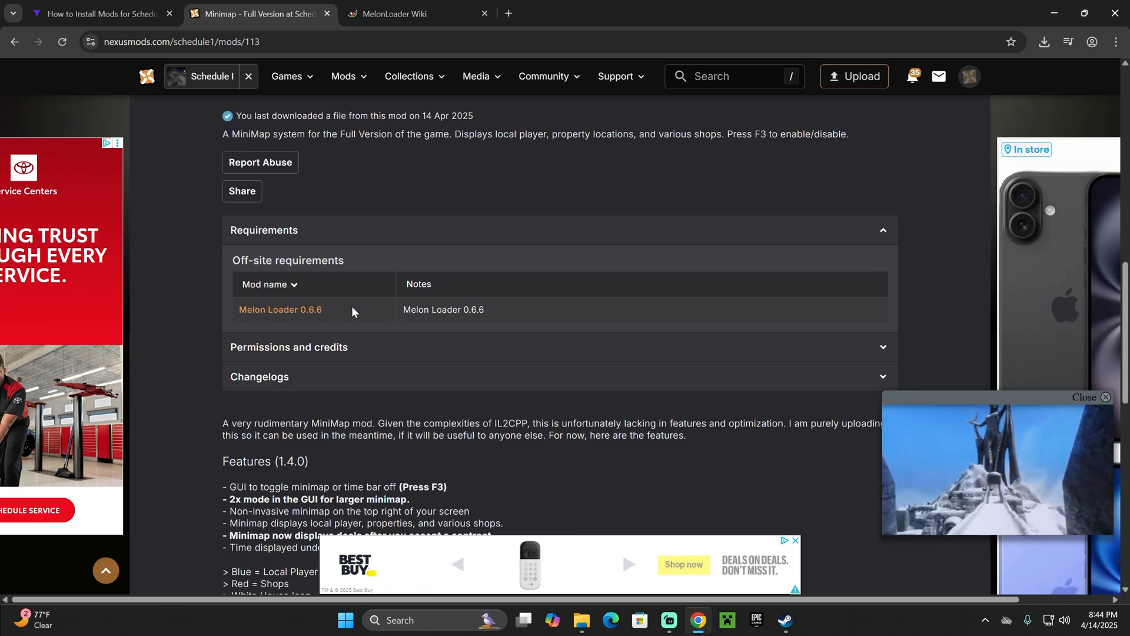
left_click(583, 237)
scroll(361, 353, "up", 2)
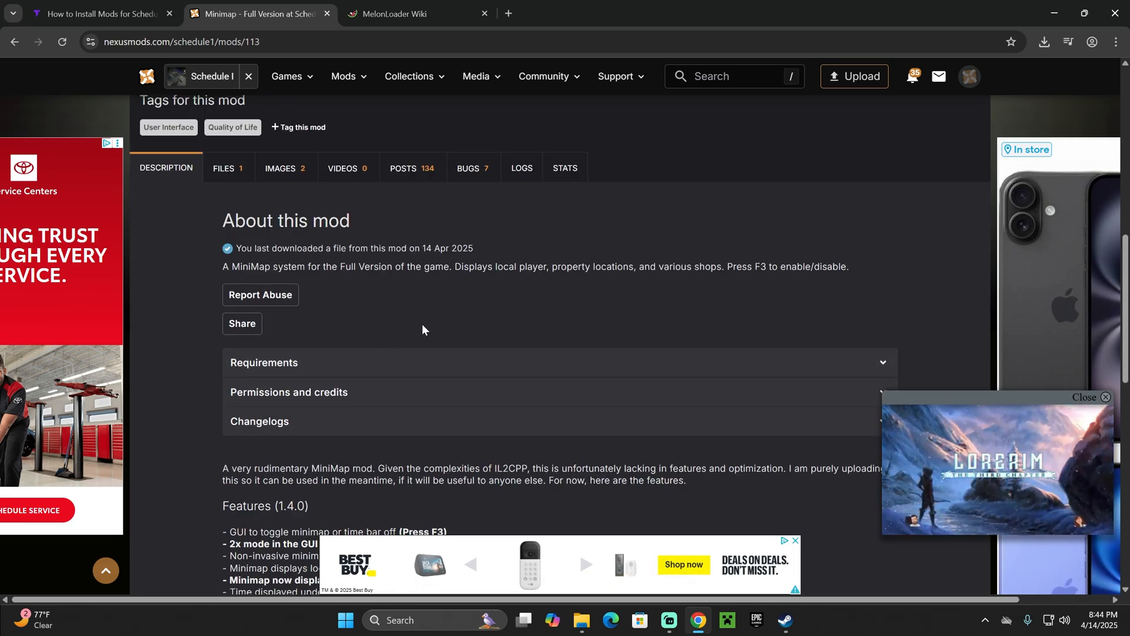
scroll(356, 279, "up", 1)
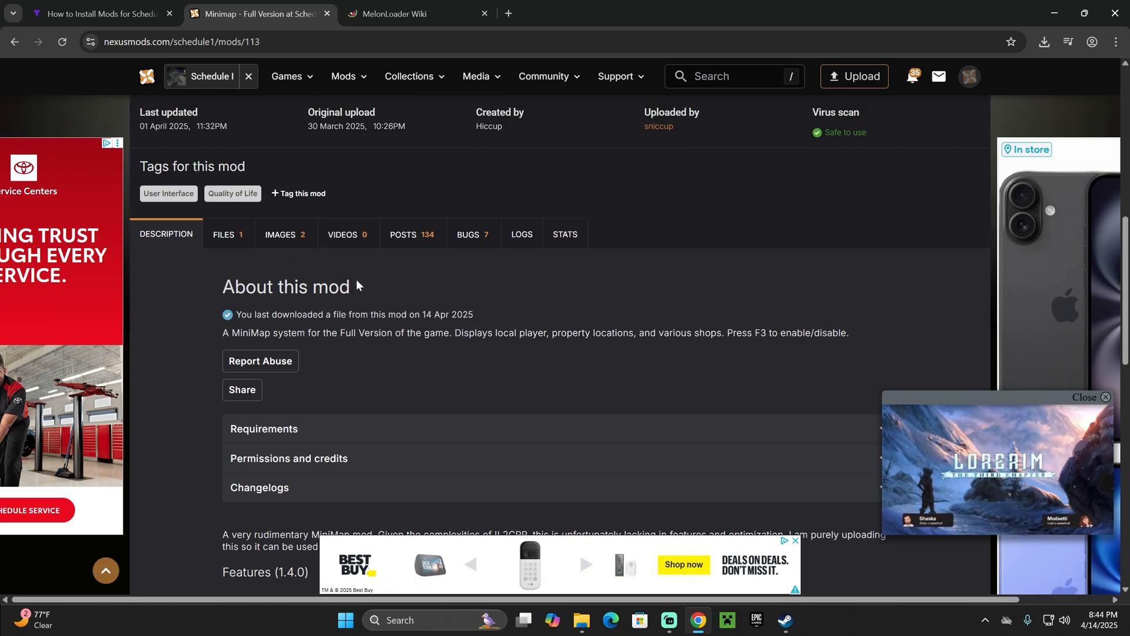
Step: Download the main file SniccupMiniMap1.4.0.rar from the mod's files using the free slow download
left_click(230, 236)
scroll(457, 284, "down", 3)
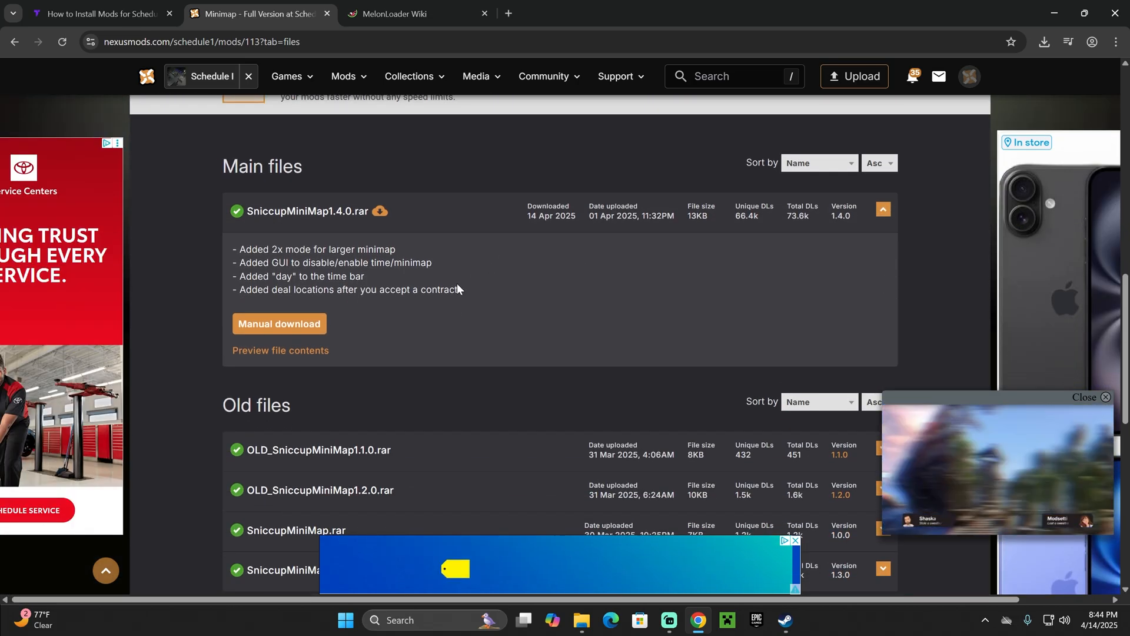
left_click(294, 324)
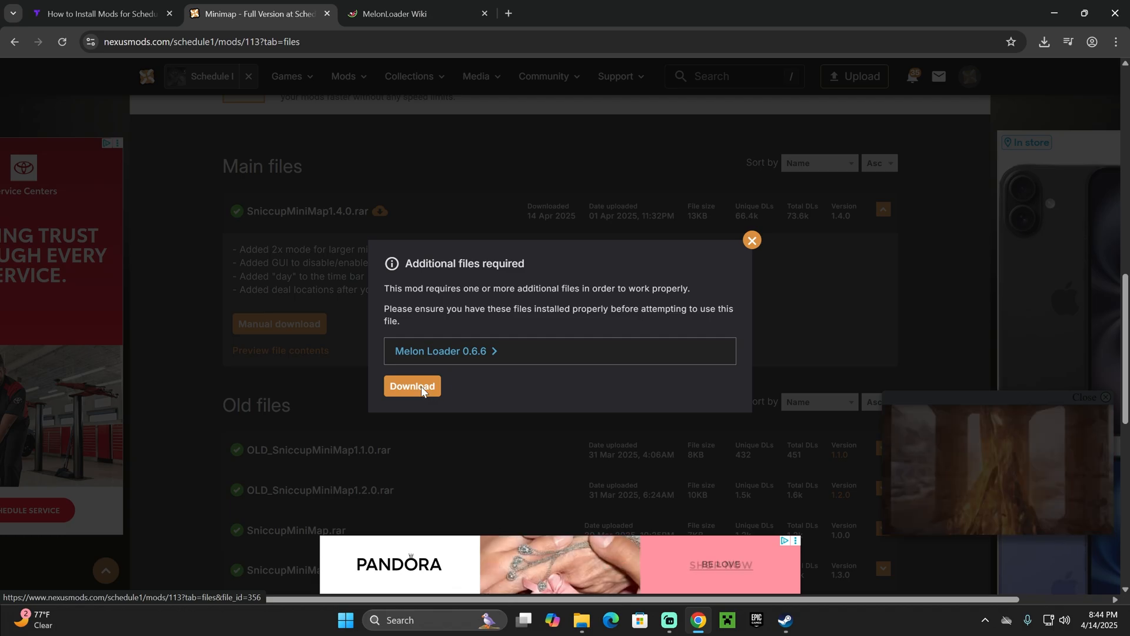
left_click(419, 387)
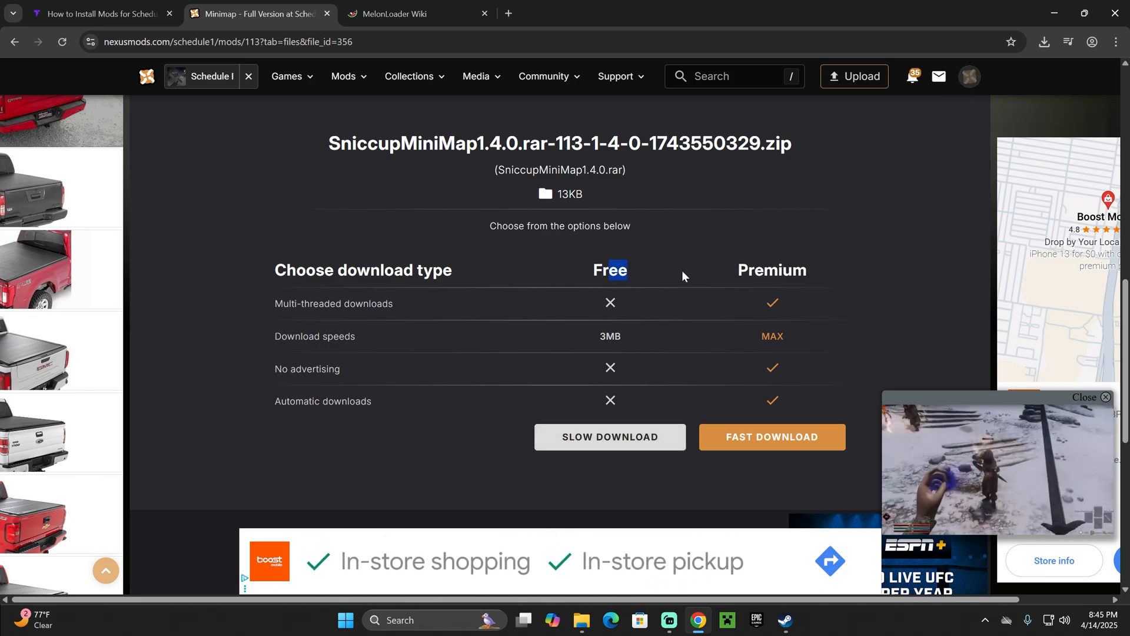
left_click(613, 443)
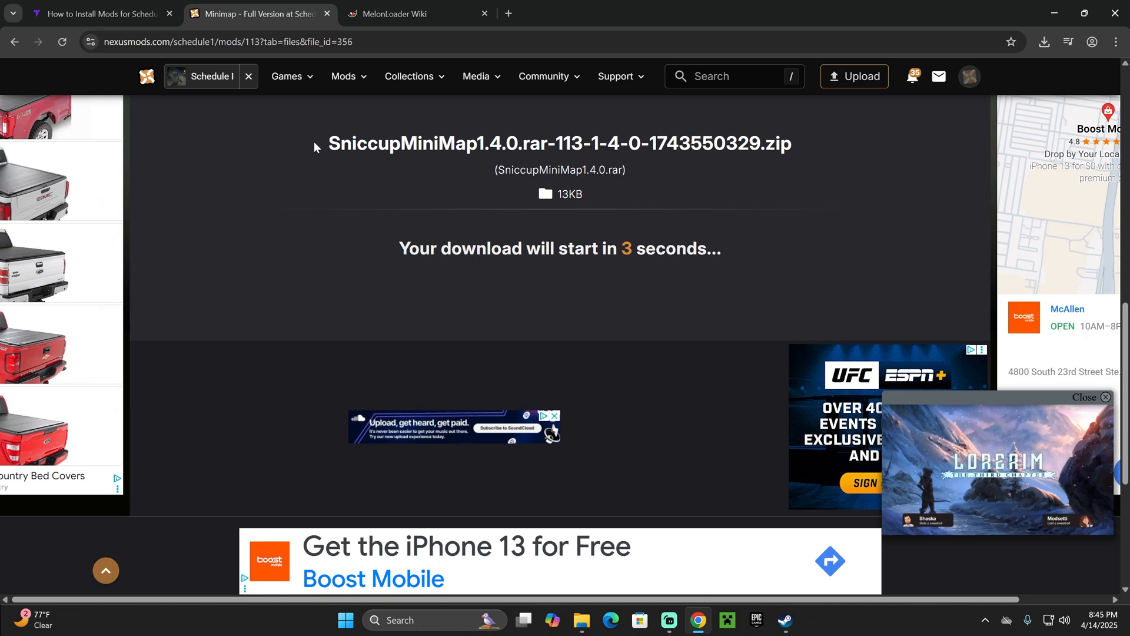
left_click_drag(313, 142, 688, 143)
left_click(576, 188)
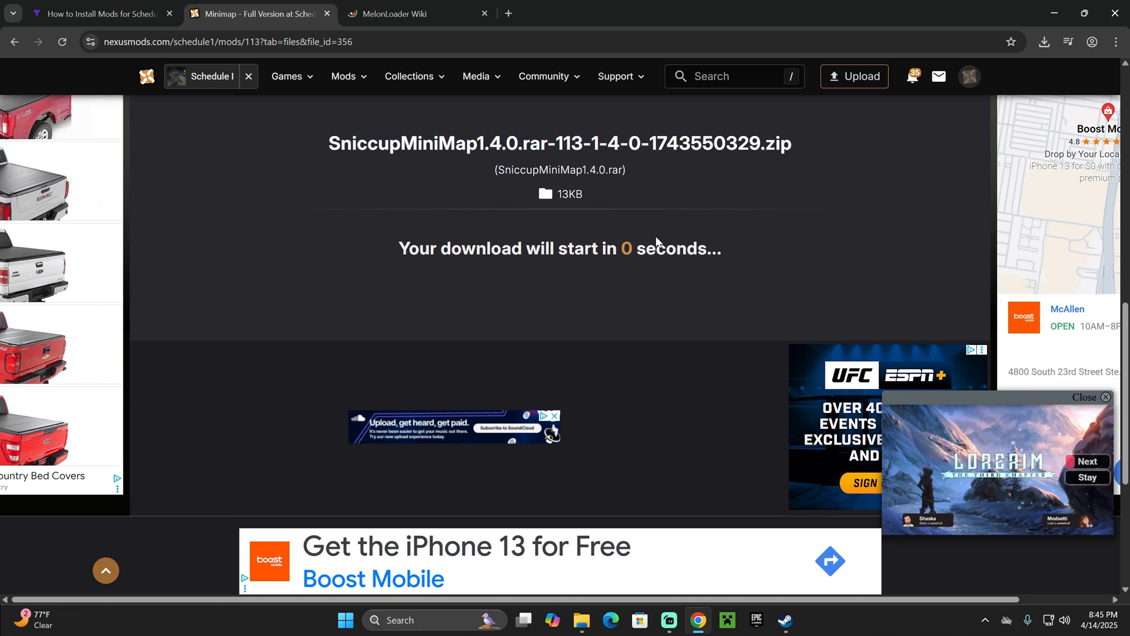
Step: Move the browser window out of the way and minimize it to reveal the desktop
left_click_drag(677, 13, 493, 284)
left_click(1033, 12)
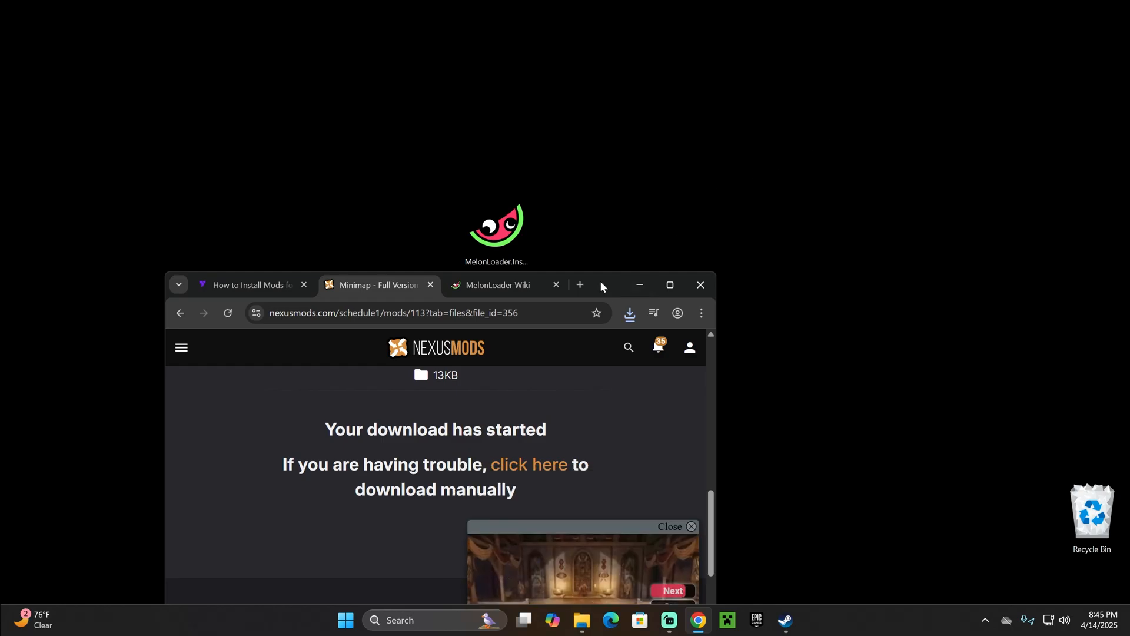
left_click_drag(601, 285, 545, 239)
left_click(574, 267)
Step: Delete the MelonLoader installer from the desktop and place the SniccupMiniMap zip above the wallpaper logo
left_click_drag(438, 335, 762, 227)
left_click(584, 239)
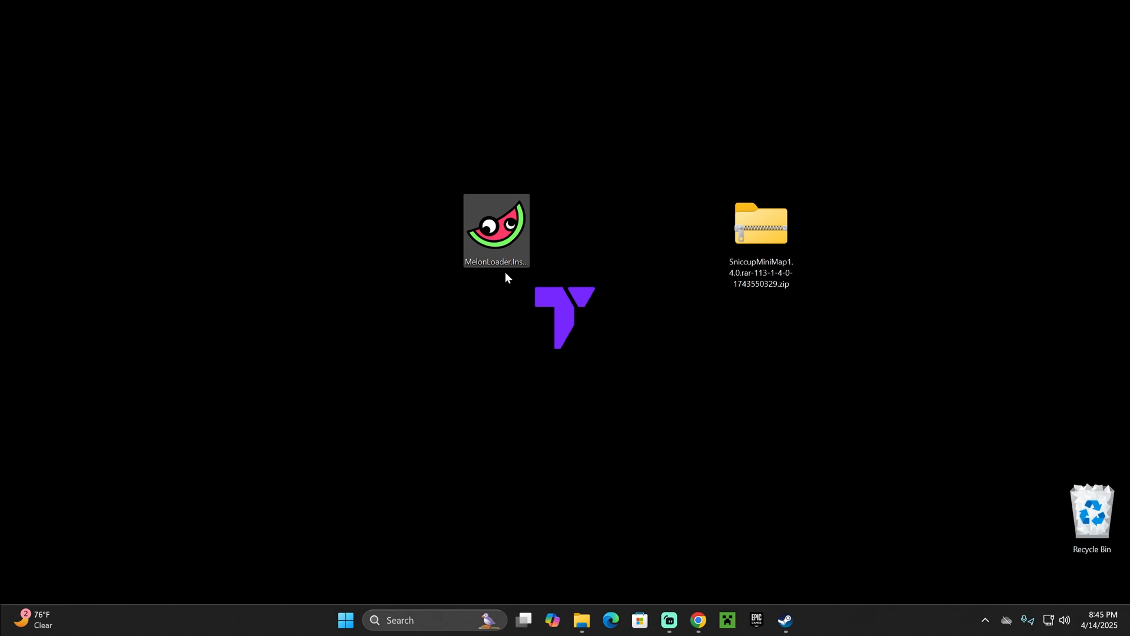
key("Delete")
left_click_drag(782, 241, 583, 144)
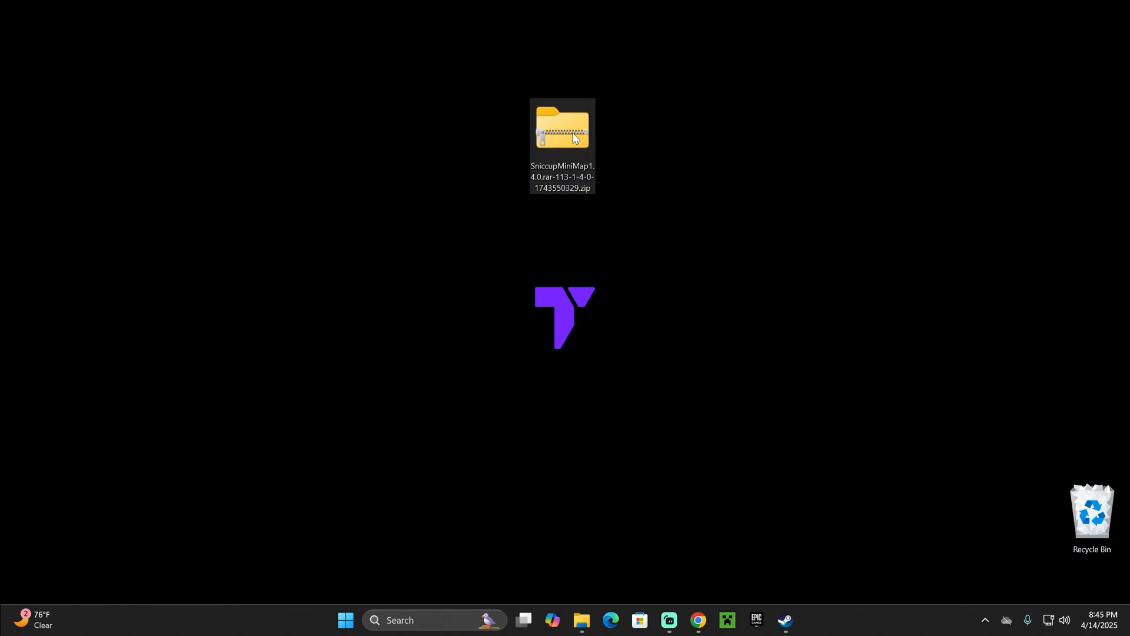
Step: Extract the SniccupMiniMap zip to its default desktop folder, showing the extracted files when complete
right_click(560, 140)
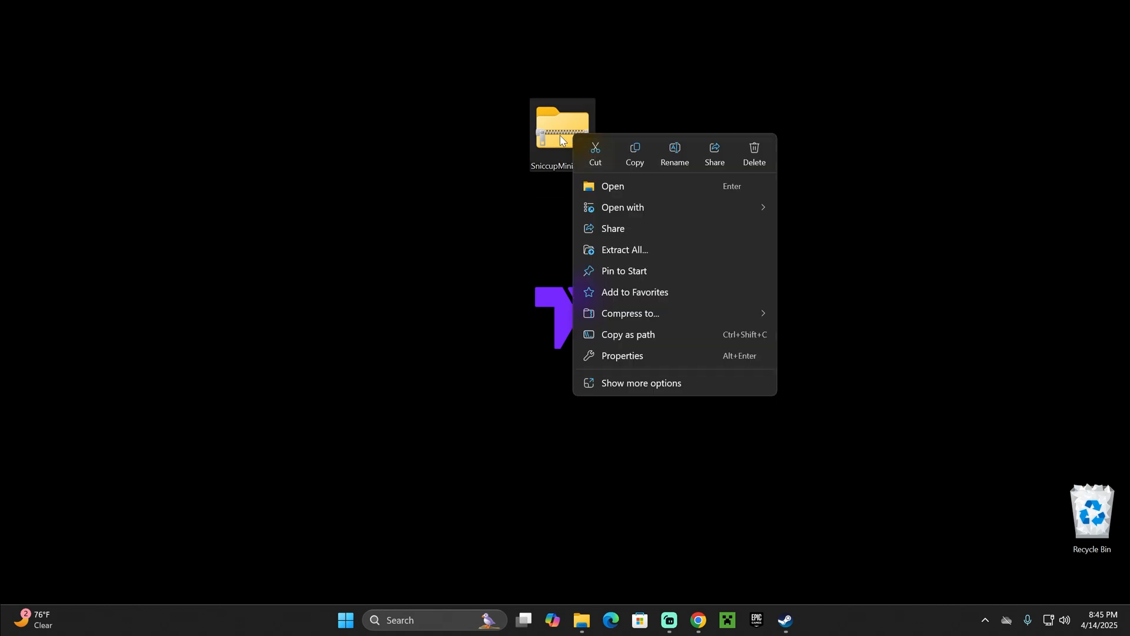
left_click(648, 251)
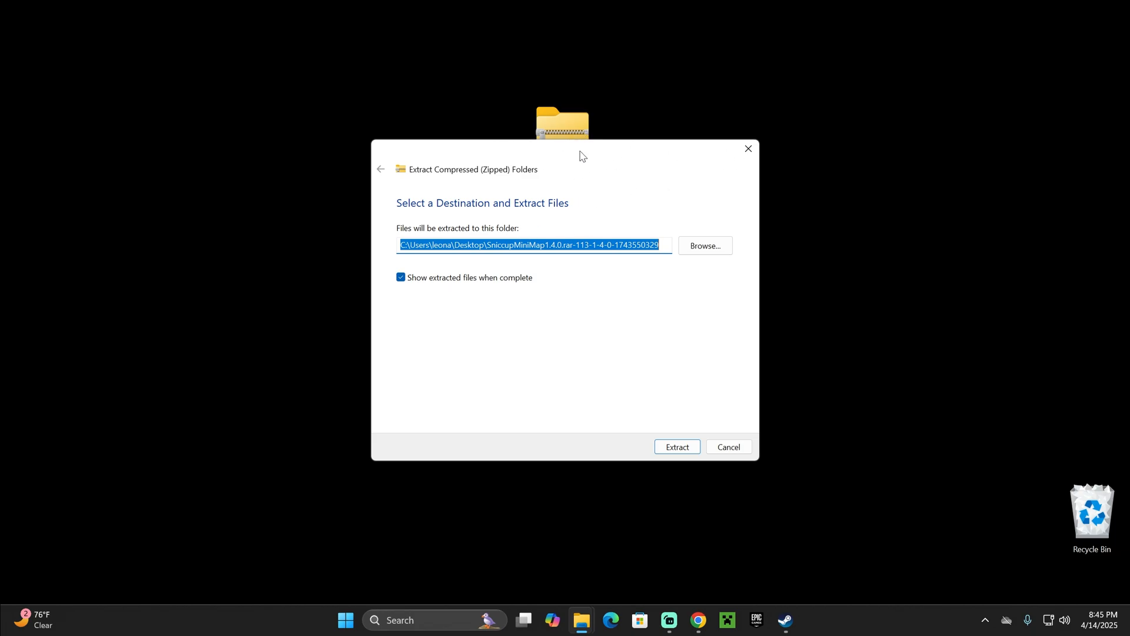
left_click_drag(591, 148, 587, 122)
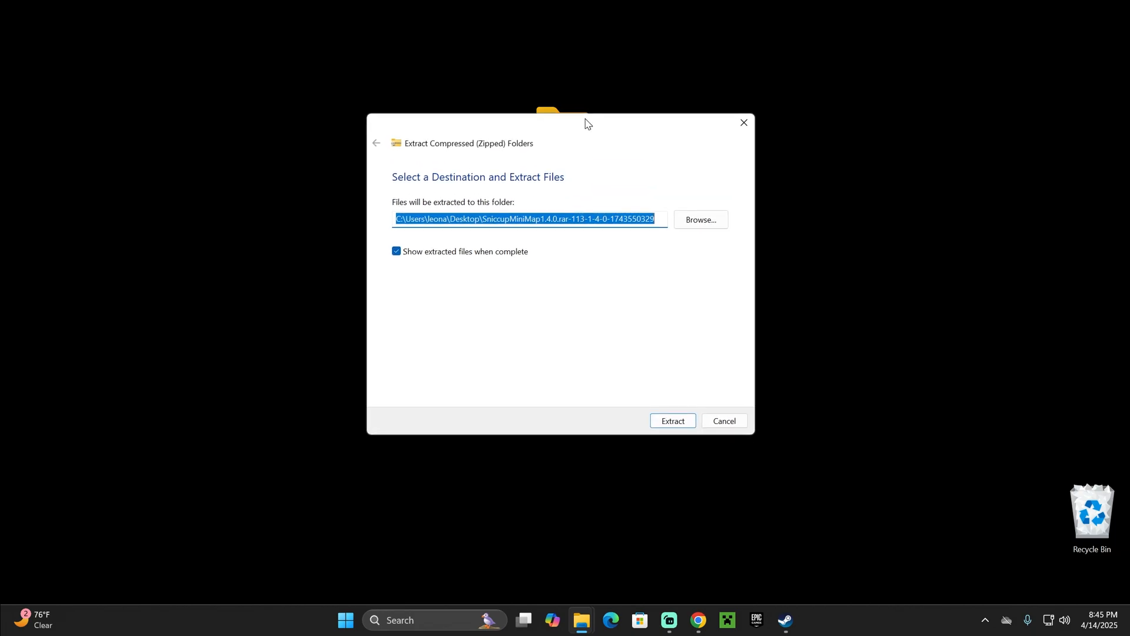
left_click(671, 421)
Step: Check the SniccupMiniMap.dll file in the extracted folder
left_click_drag(616, 275, 437, 214)
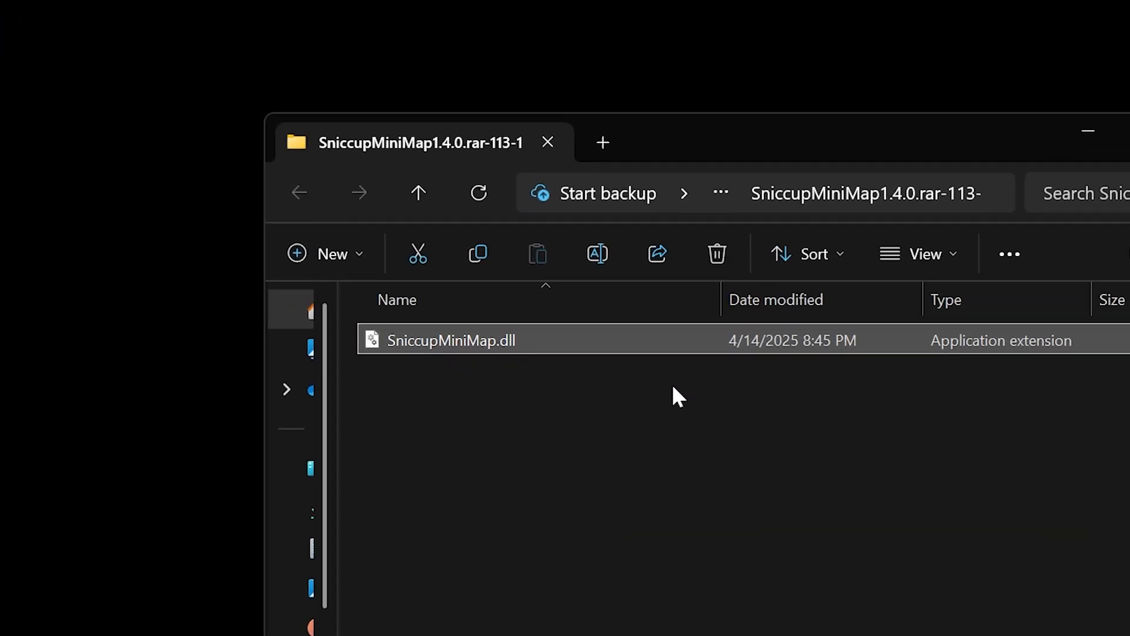
left_click(648, 386)
left_click(484, 341)
left_click_drag(759, 445, 477, 344)
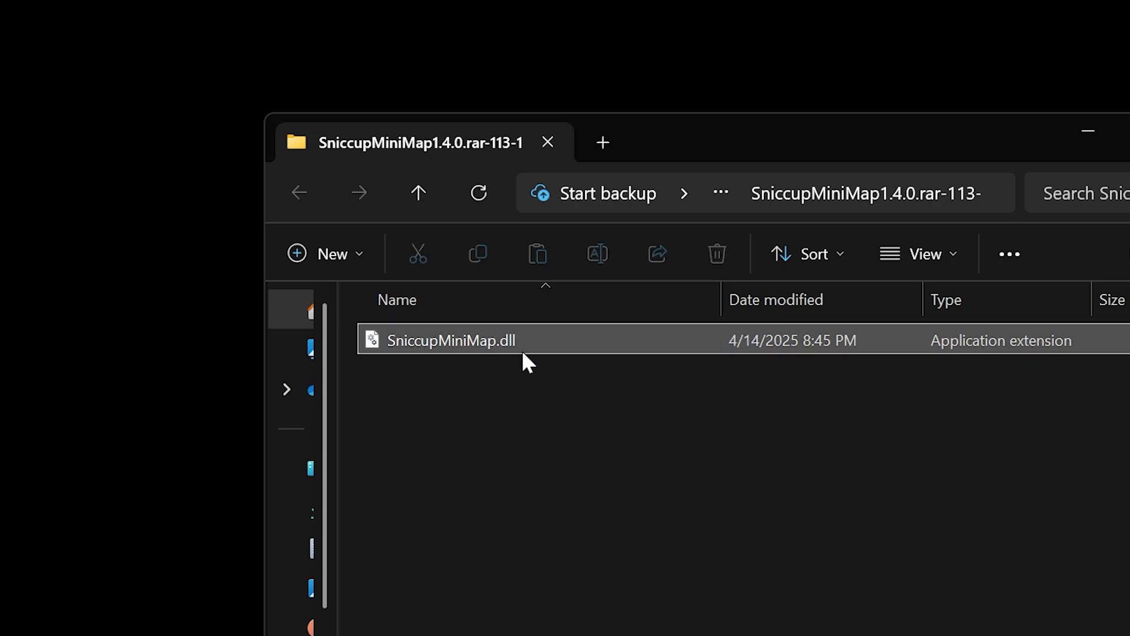
left_click(596, 430)
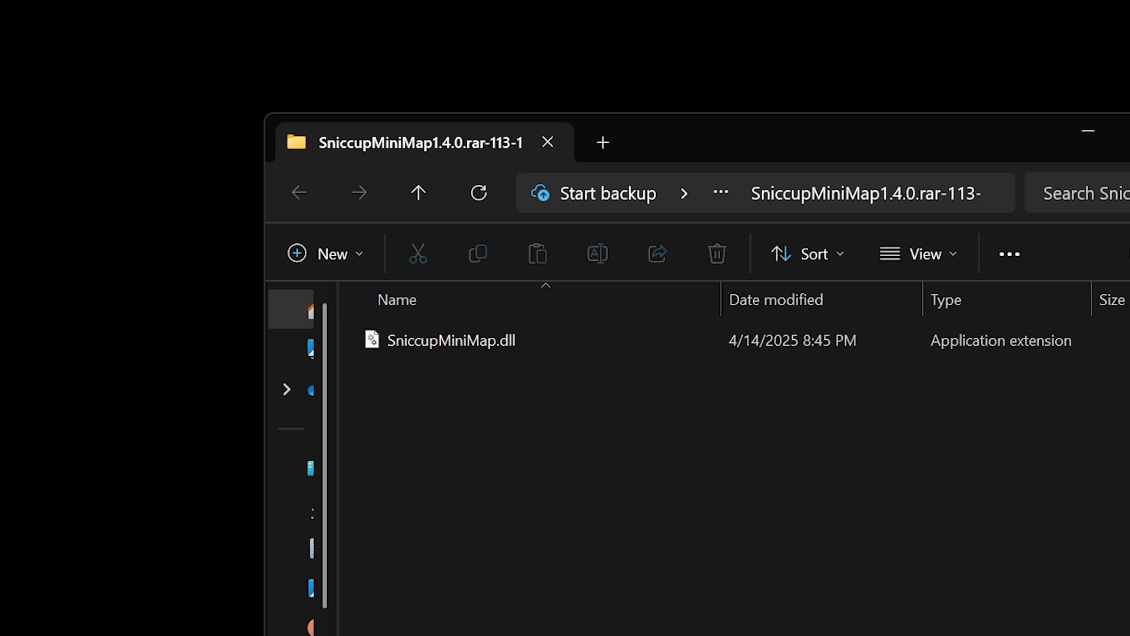
left_click(448, 341)
left_click(576, 429)
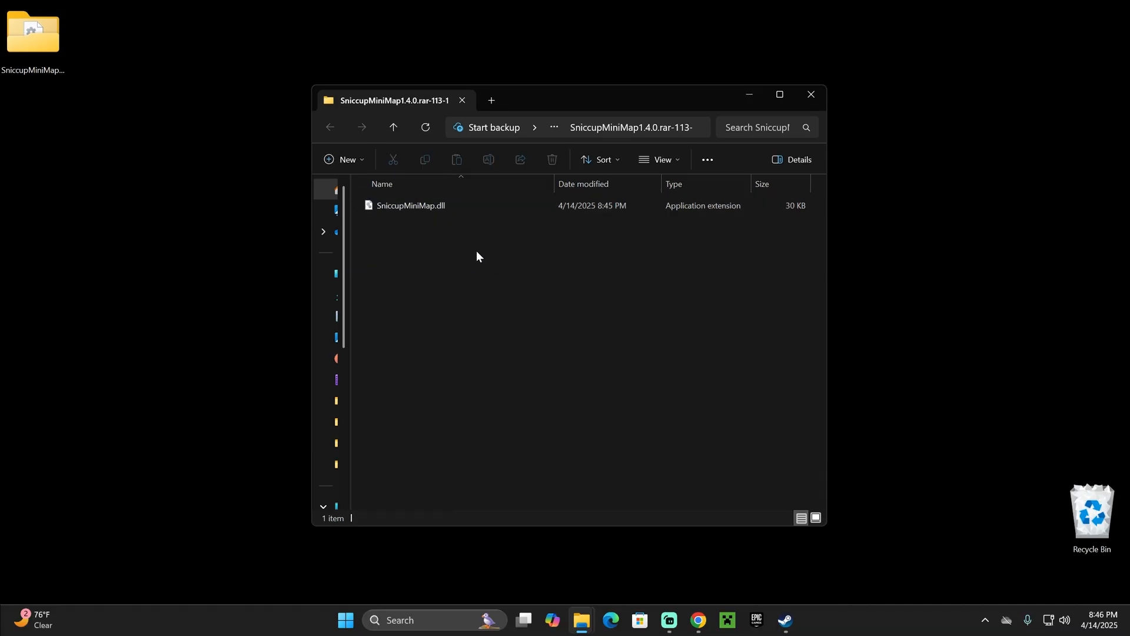
left_click(428, 206)
left_click(501, 232)
Step: Arrange the extracted folder and Schedule I windows so both are visible, with the game's Mods folder open
left_click_drag(639, 89, 409, 37)
mouse_move(584, 620)
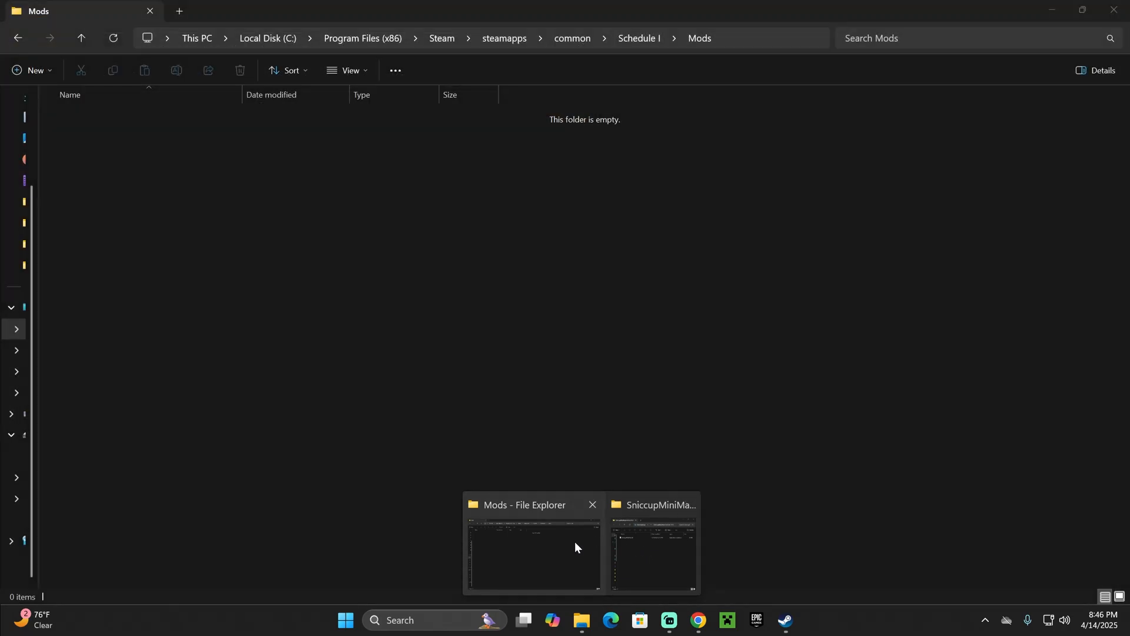
left_click(575, 542)
left_click_drag(560, 5, 757, 179)
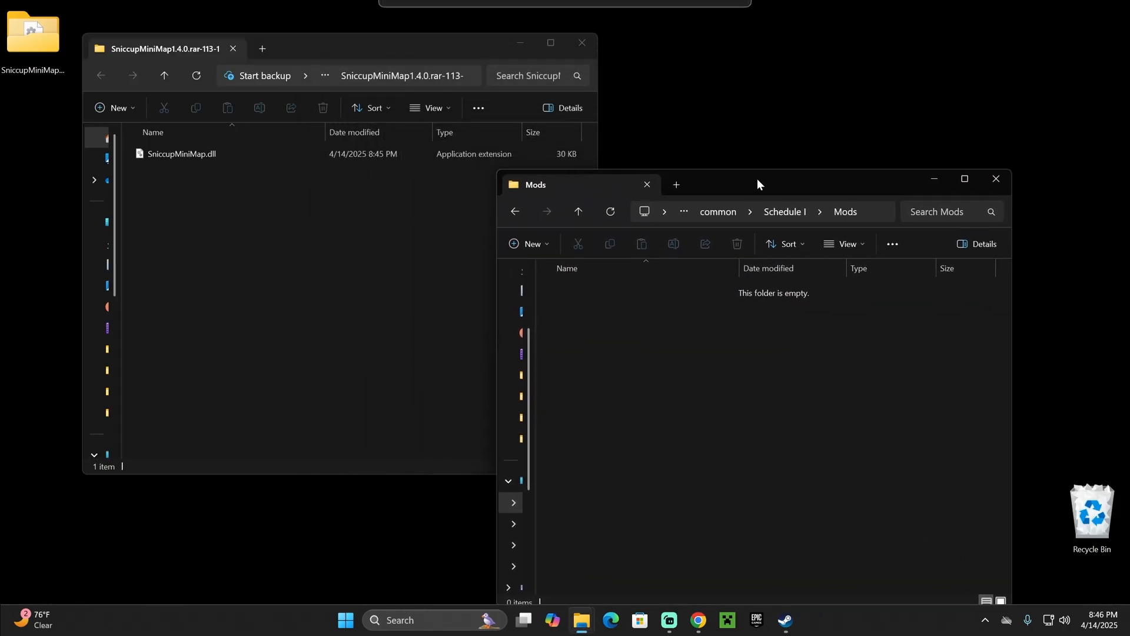
left_click(802, 211)
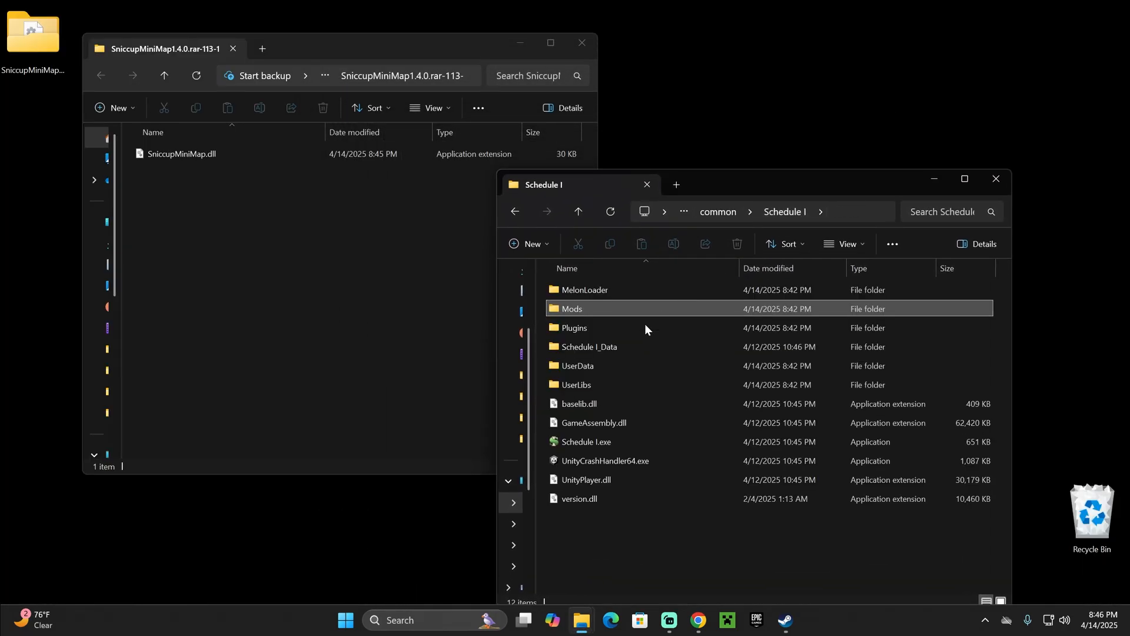
double_click(599, 313)
left_click_drag(711, 177, 660, 189)
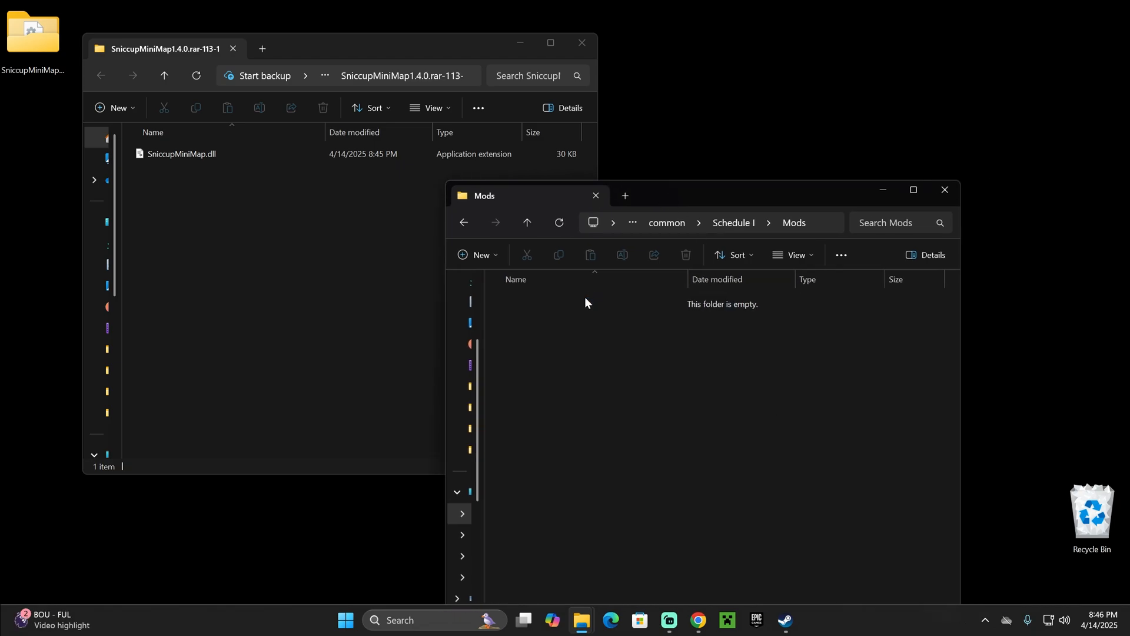
Step: Move SniccupMiniMap.dll from the extracted folder into the Mods folder and close both folder windows
left_click(316, 207)
left_click_drag(190, 154, 709, 364)
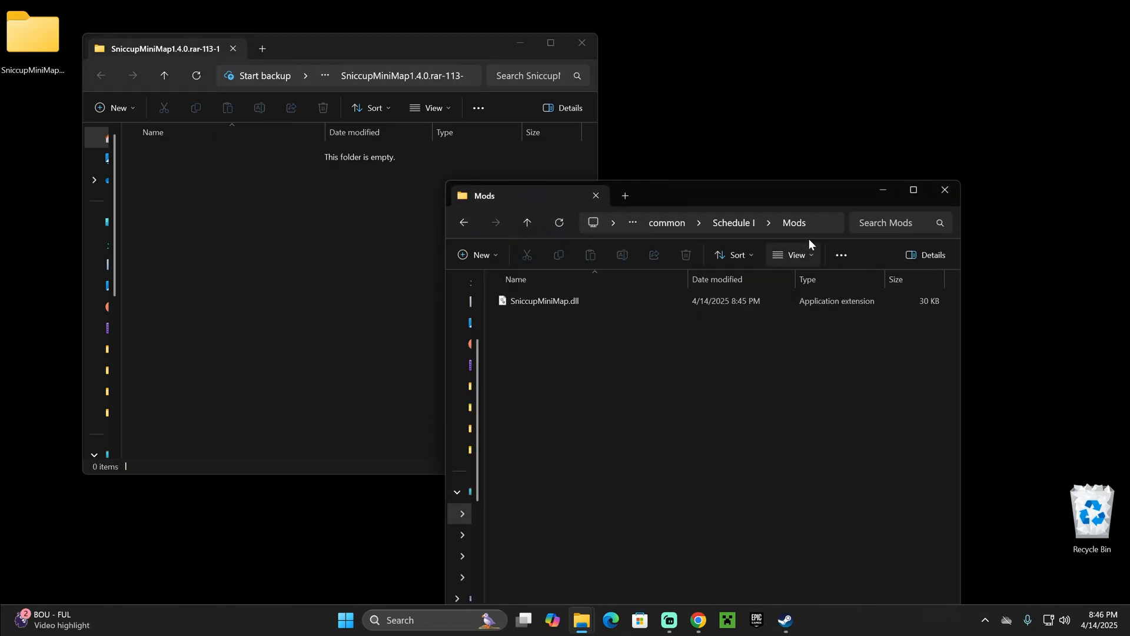
left_click(588, 48)
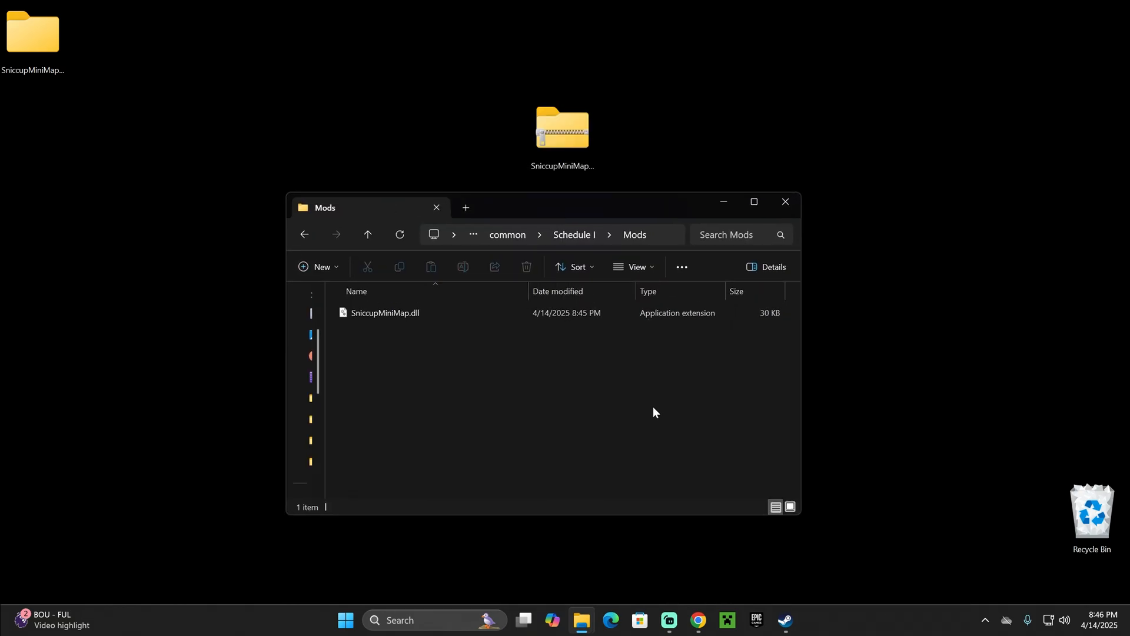
left_click_drag(654, 411, 457, 307)
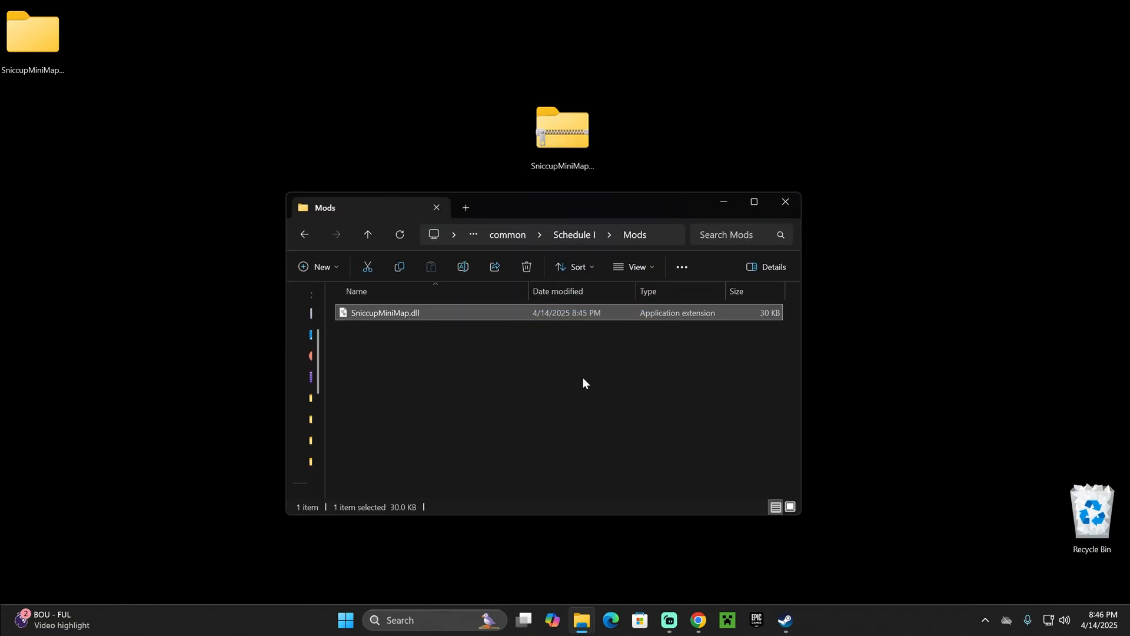
left_click(584, 384)
left_click(797, 202)
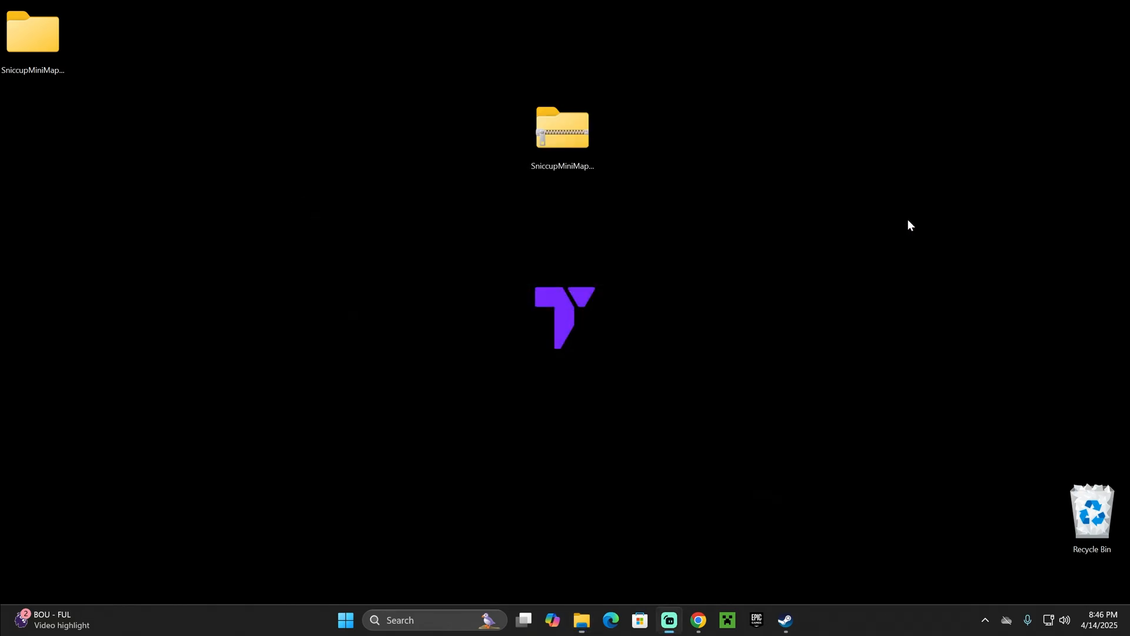
Step: Switch to Steam and launch Schedule I, moving the MelonLoader console and .NET Runtime installer windows aside
left_click(786, 620)
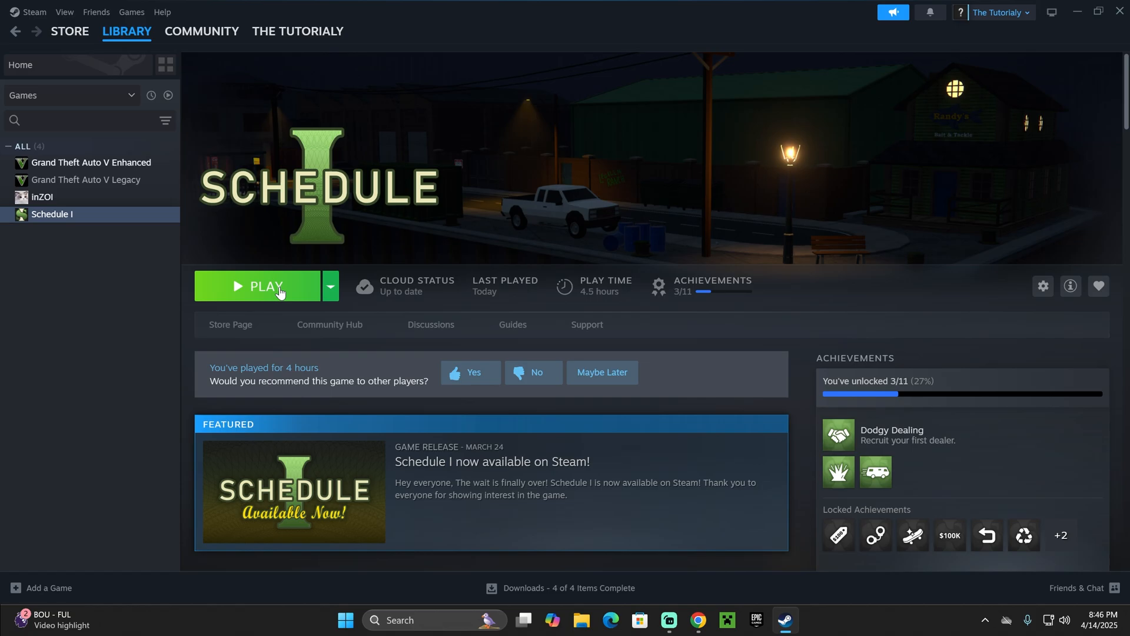
left_click(280, 288)
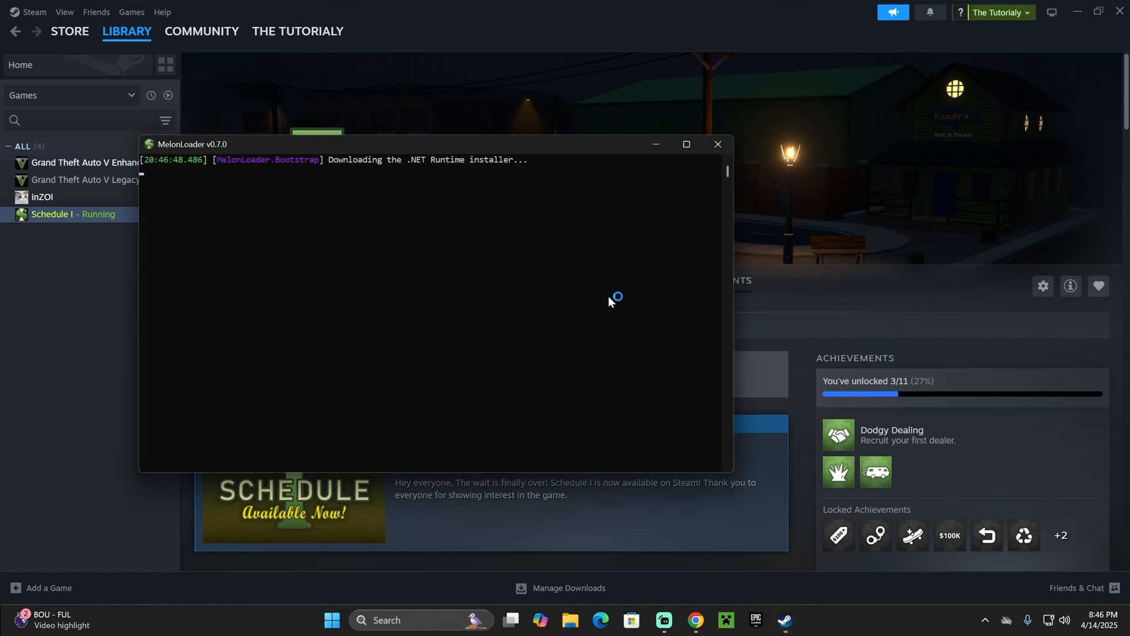
left_click_drag(531, 143, 628, 142)
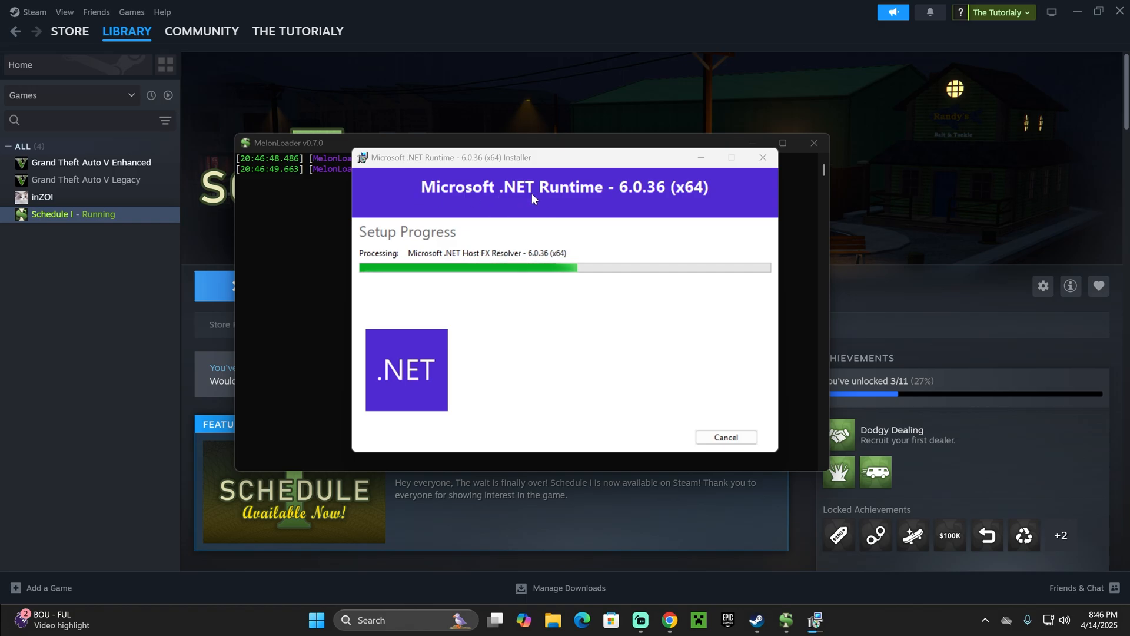
left_click_drag(581, 165, 854, 183)
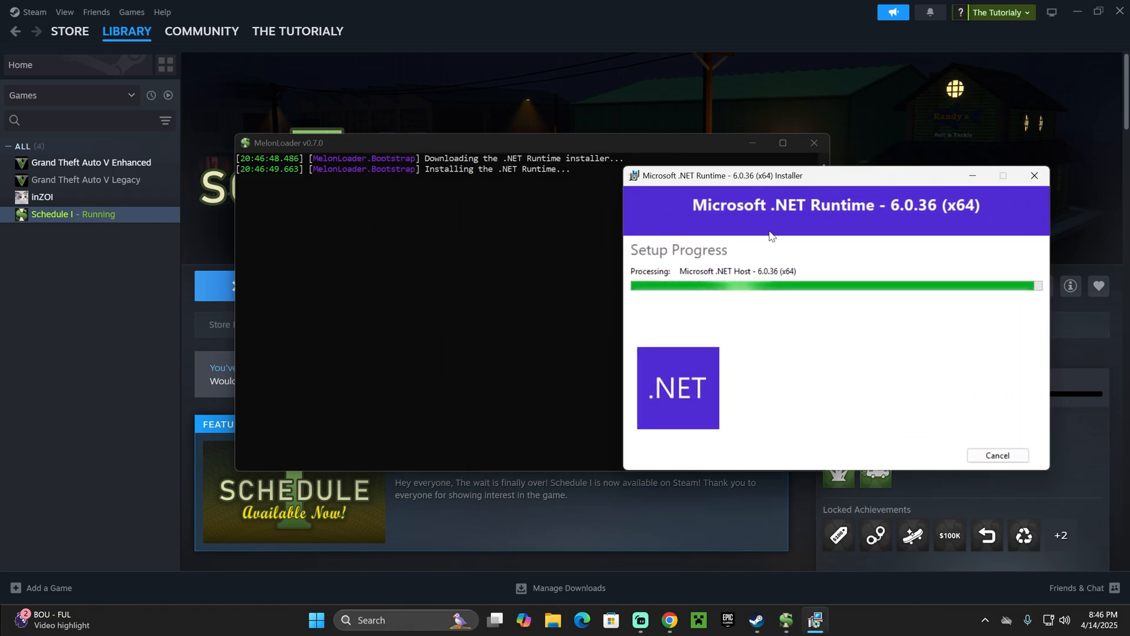
left_click_drag(596, 143, 620, 119)
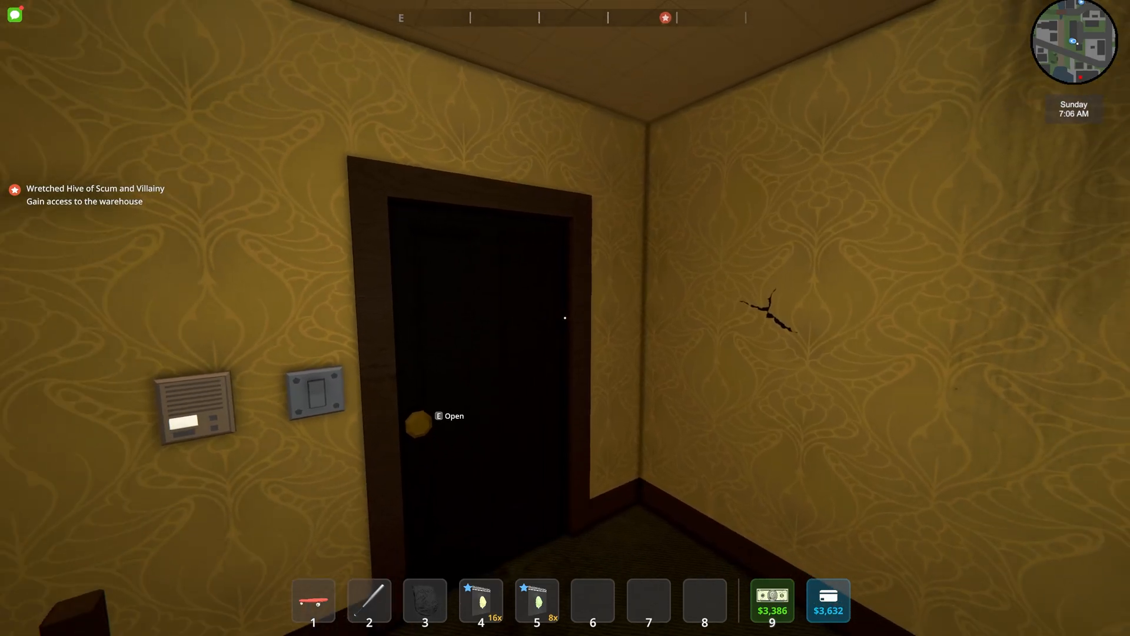
Step: Equip the baseball bat from slot 2, open the room's door and walk outside in the game
key("1")
key("2")
key("e")
key("w")
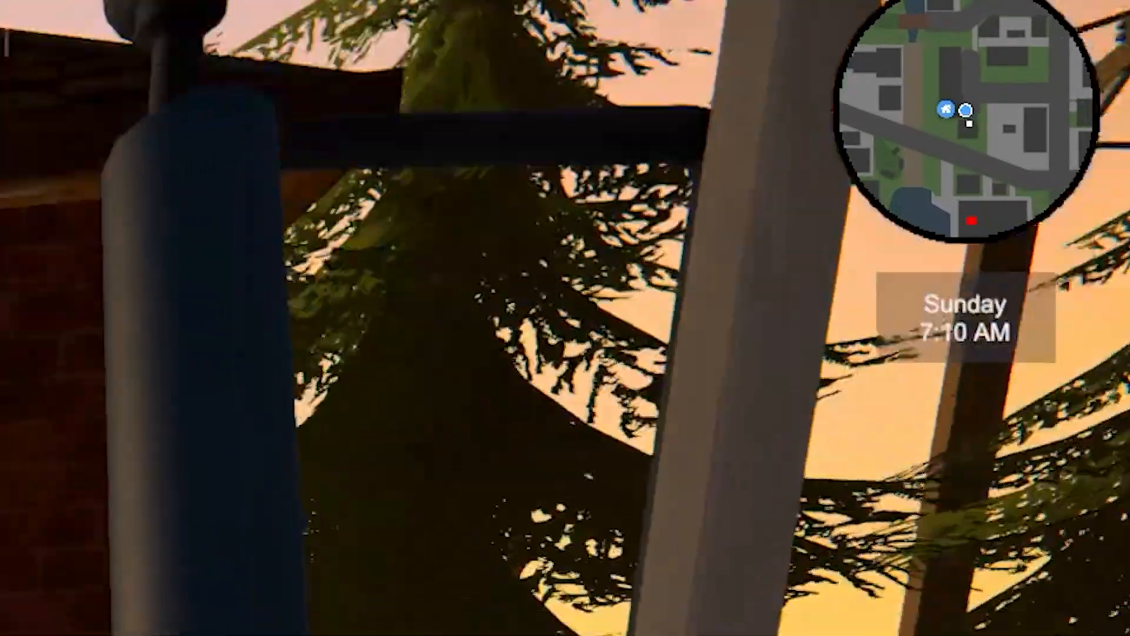
key("Escape")
key("Escape")
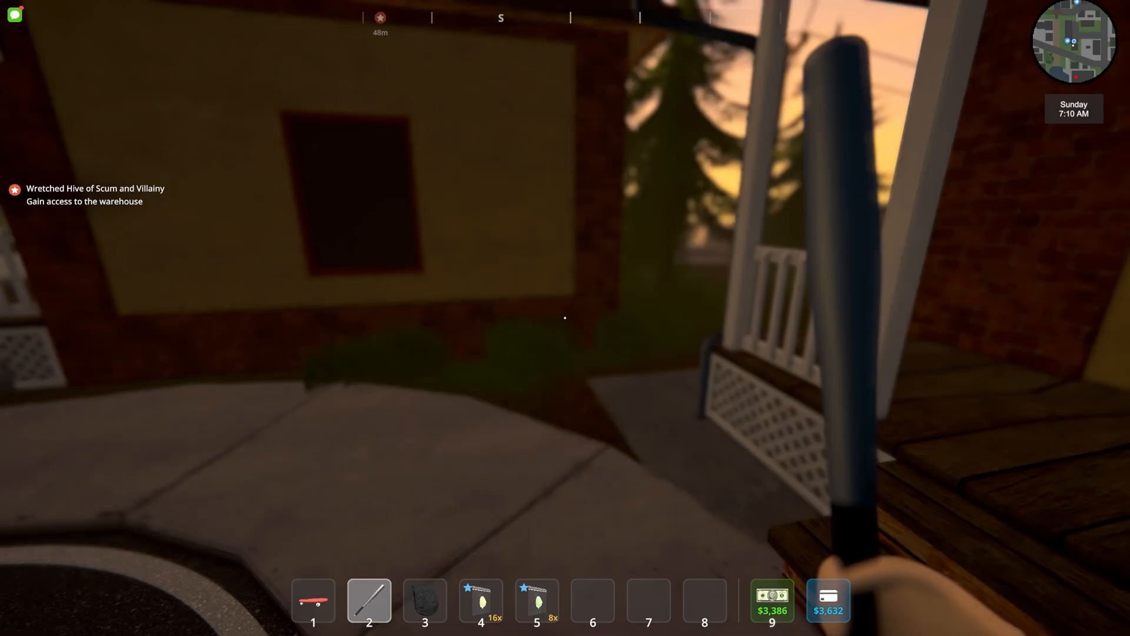
Step: Walk the character around the street outside the building to check the minimap while moving
key("w")
key("w")
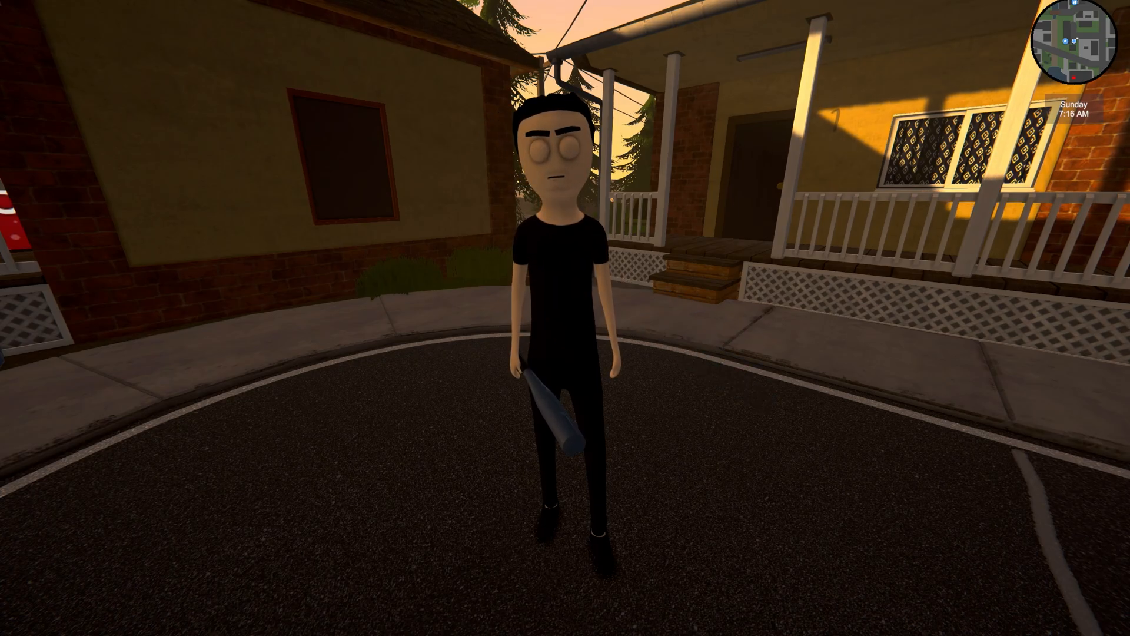
key("s")
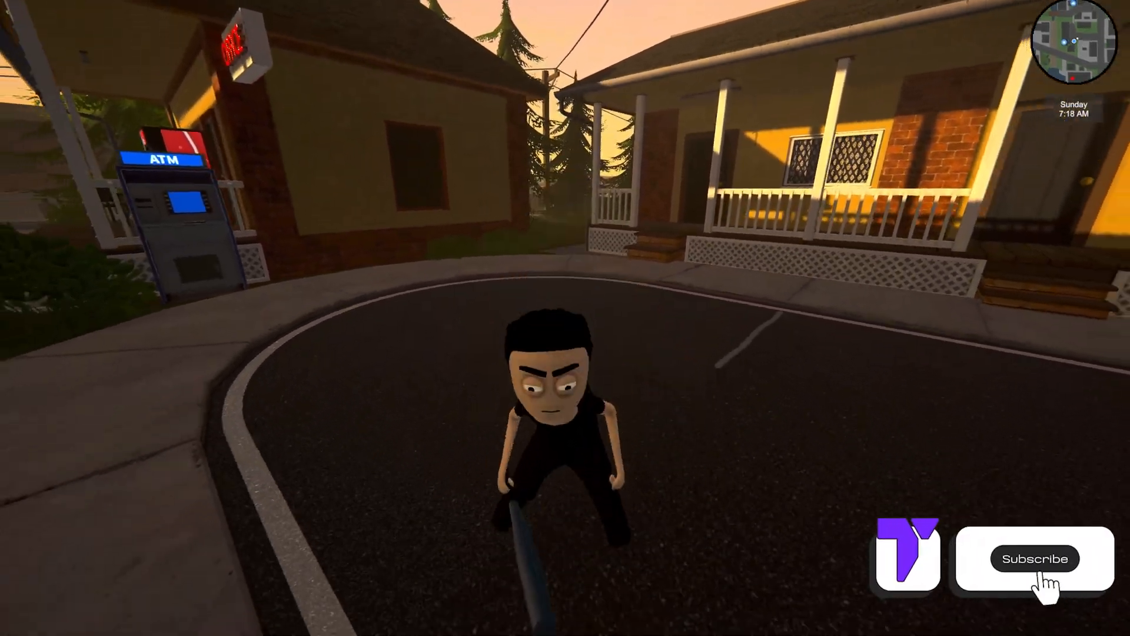
key("s")
key("w")
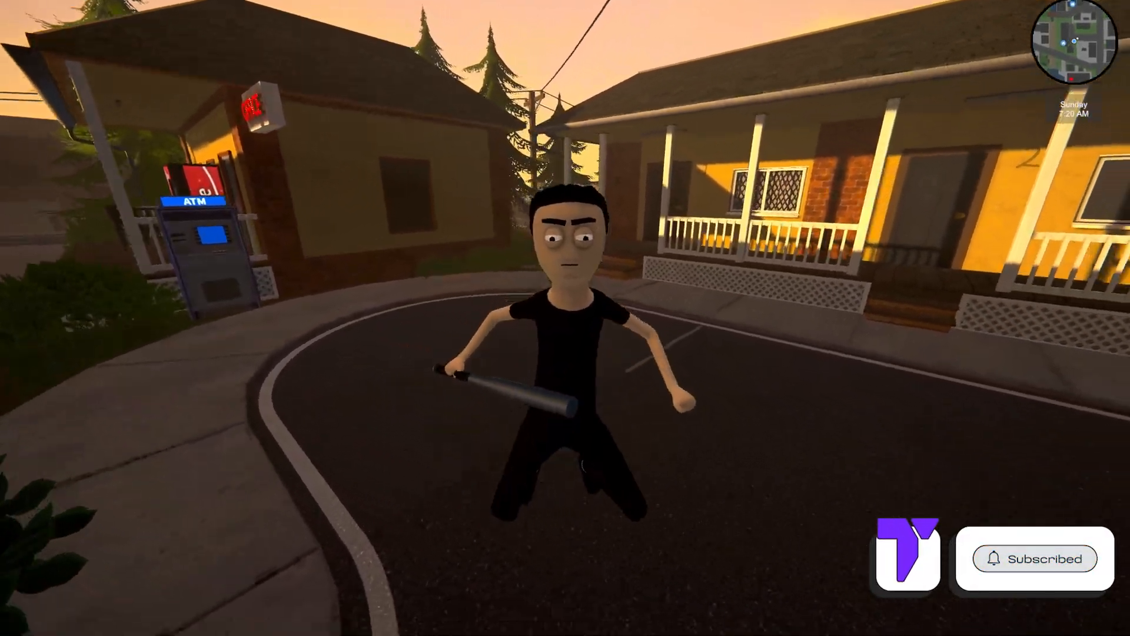